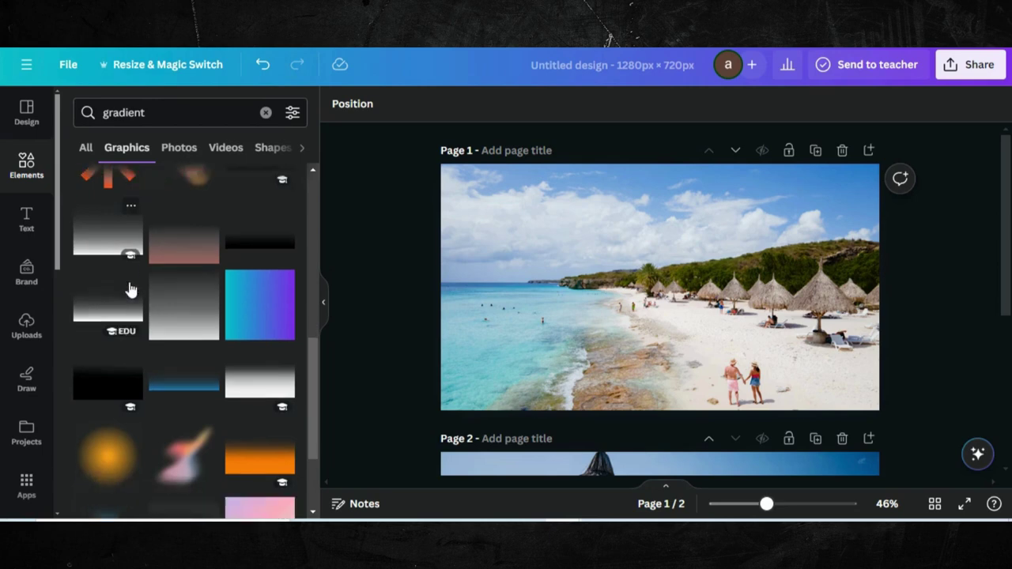
# Add the white fade gradient to page 1, rotate it upright, and position it so the beach photo's left side fades to white.
pyautogui.click(128, 285)
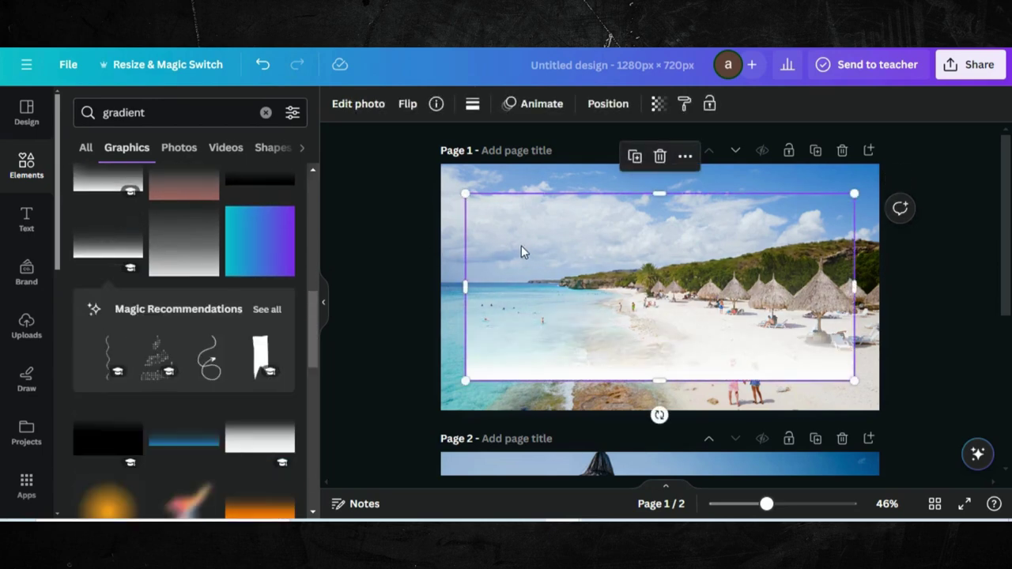
pyautogui.click(620, 420)
pyautogui.moveTo(621, 420); pyautogui.dragTo(580, 262)
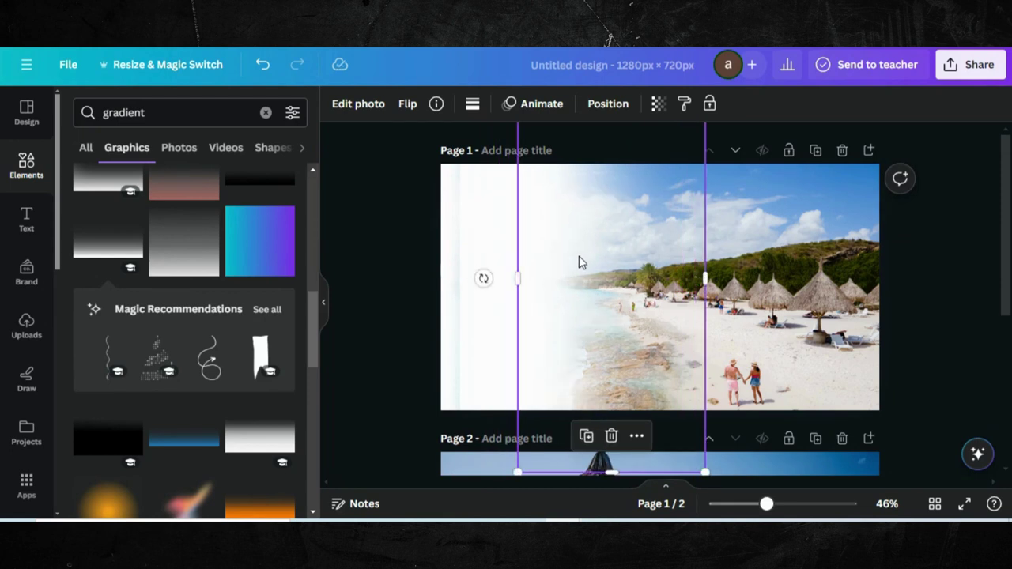
pyautogui.moveTo(528, 259); pyautogui.dragTo(611, 273)
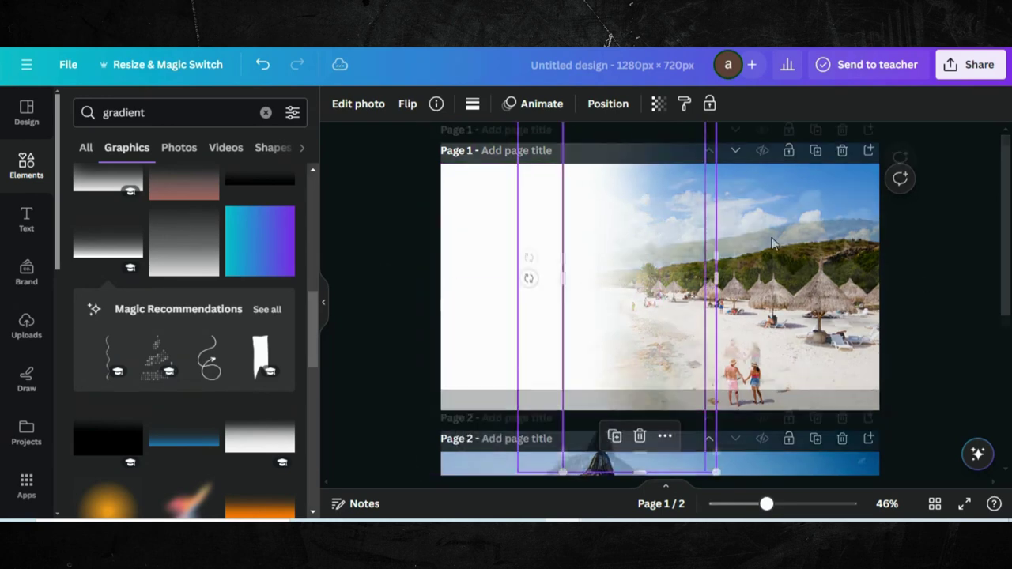
# Place a copy of the white gradient on page 2 over the right part of the straw umbrella photo.
pyautogui.scroll(-3, 633, 237)
pyautogui.moveTo(649, 158); pyautogui.dragTo(562, 353)
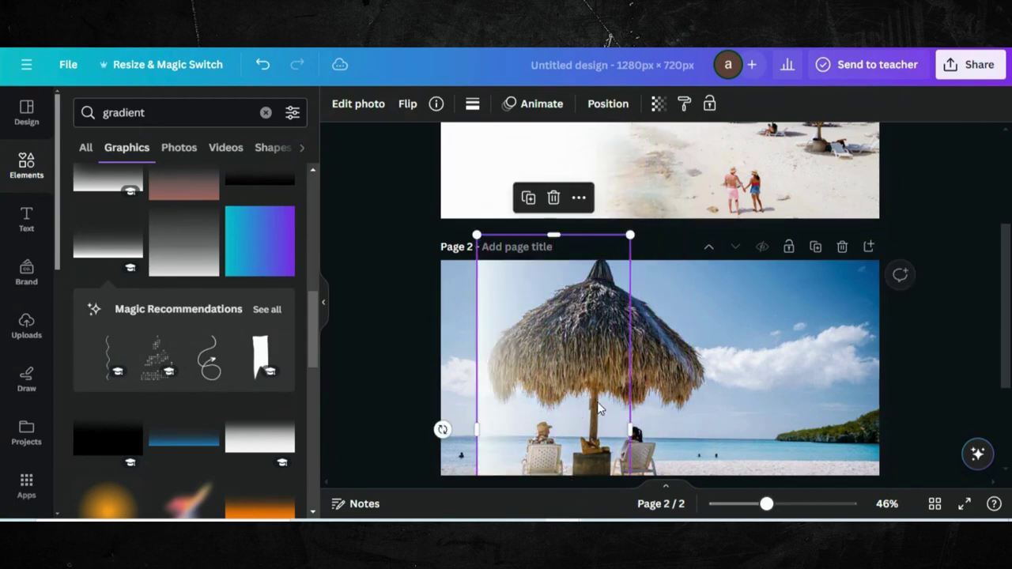
pyautogui.scroll(-3, 600, 336)
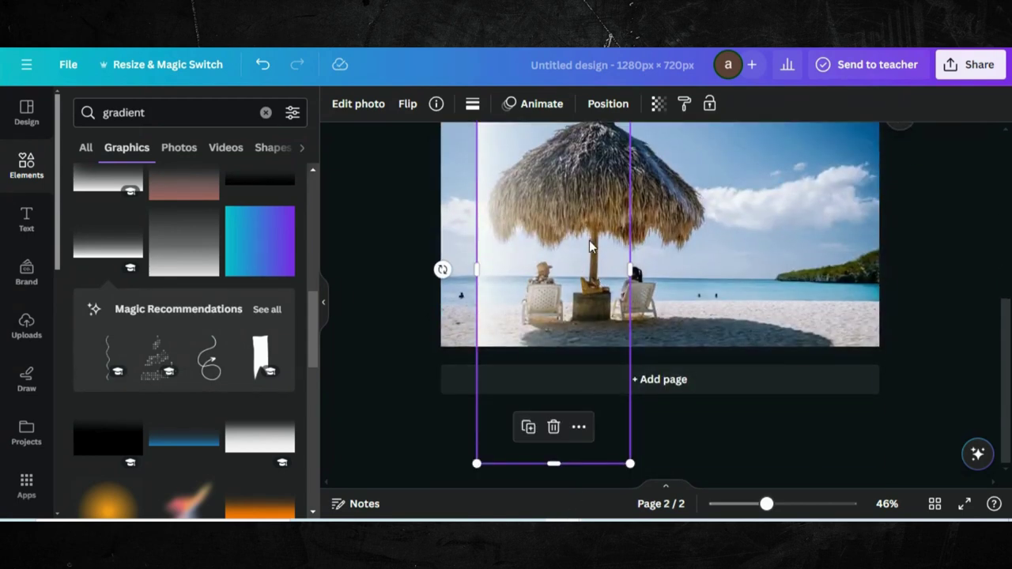
pyautogui.moveTo(590, 247); pyautogui.dragTo(839, 242)
pyautogui.scroll(2, 838, 241)
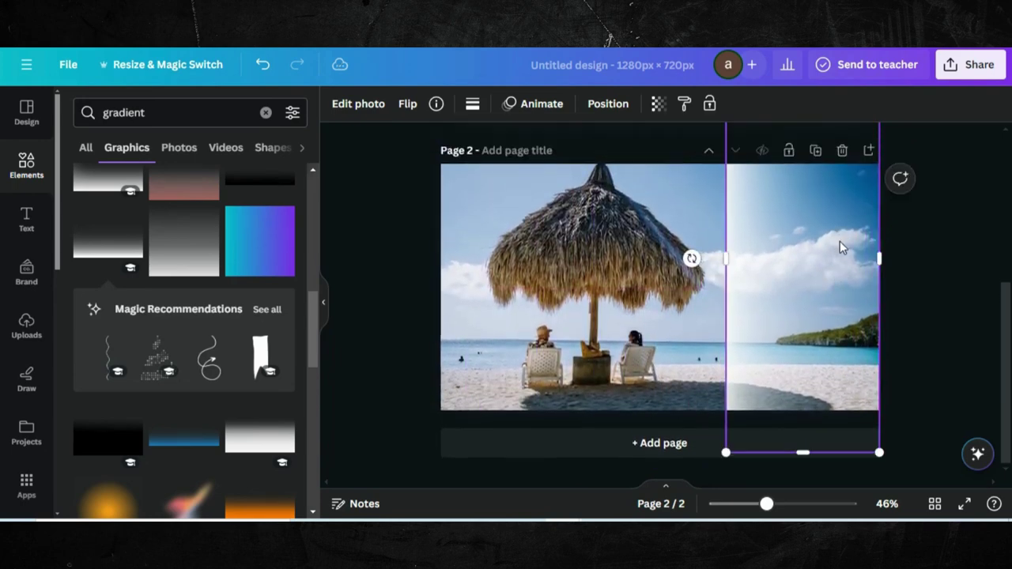
# Flip the page 2 gradient vertically and position the white overlay so the photo's right half fades out.
pyautogui.click(406, 104)
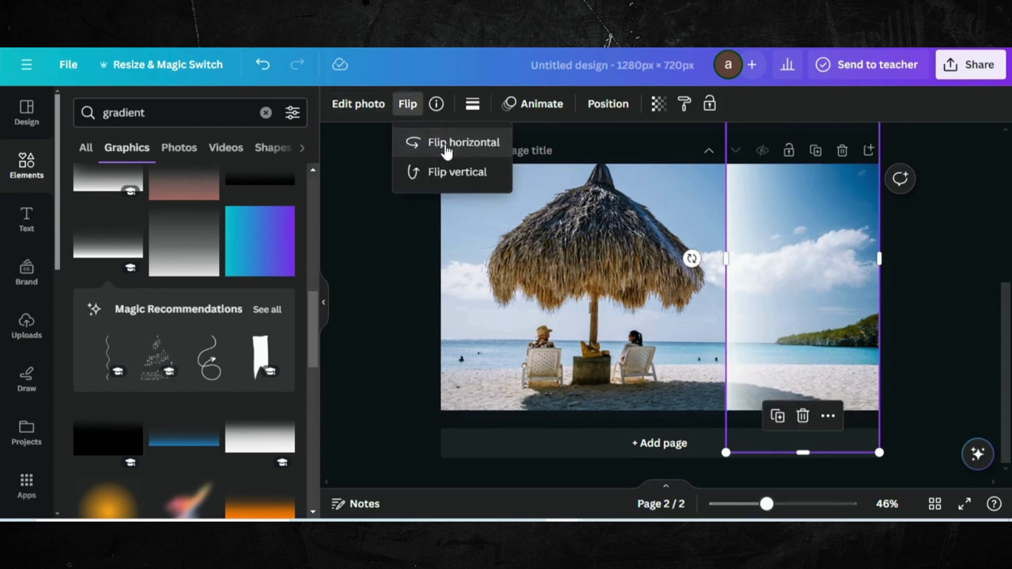
pyautogui.click(431, 170)
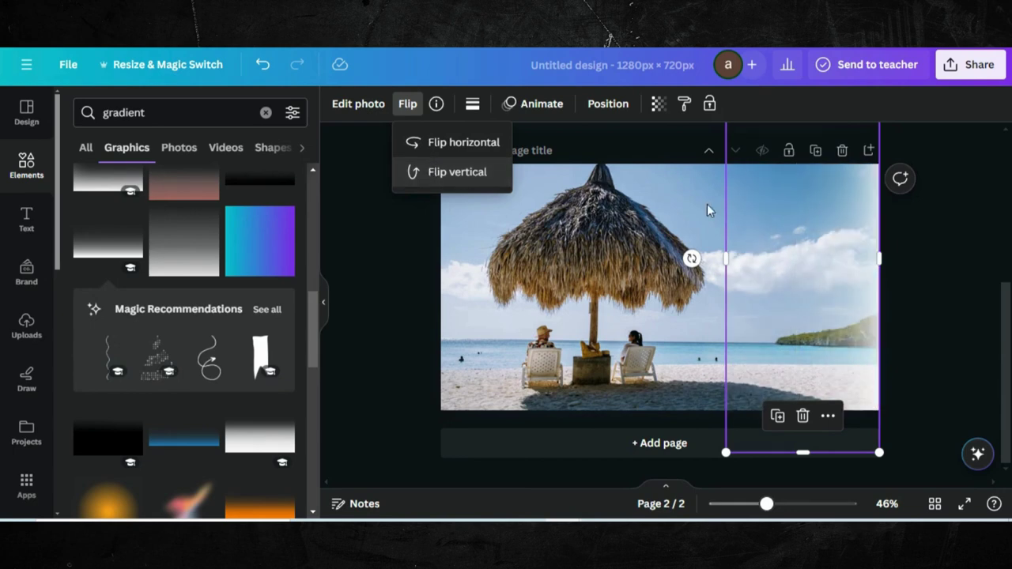
pyautogui.moveTo(794, 260); pyautogui.dragTo(822, 261)
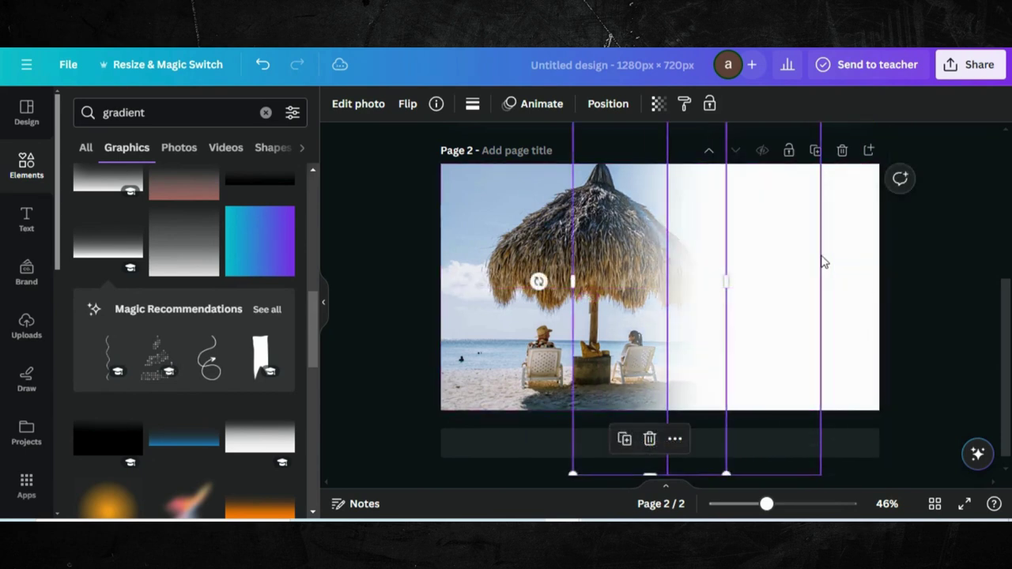
# Download only page 1 of the design as a PNG.
pyautogui.click(970, 63)
pyautogui.scroll(-2, 810, 226)
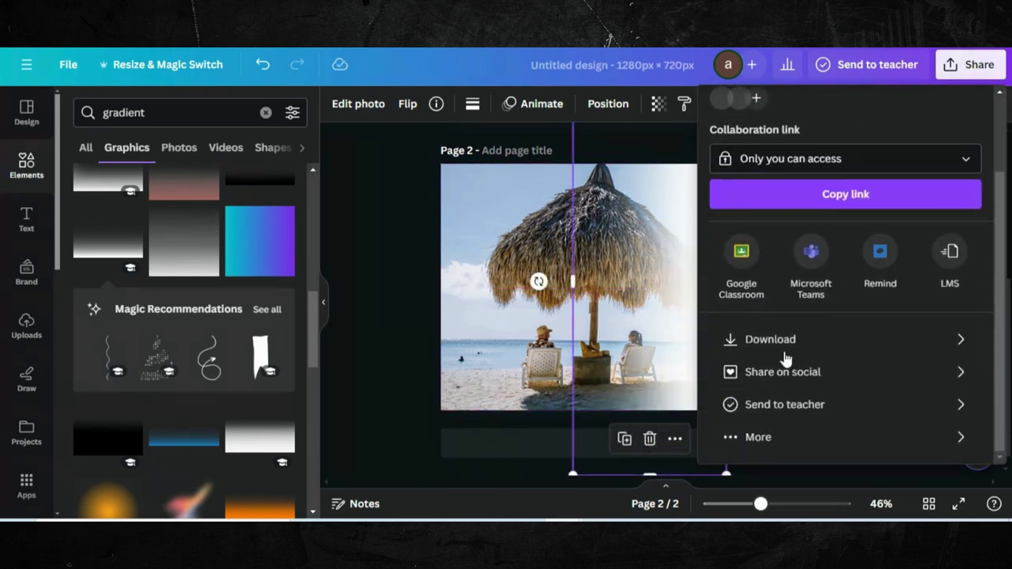
pyautogui.click(796, 344)
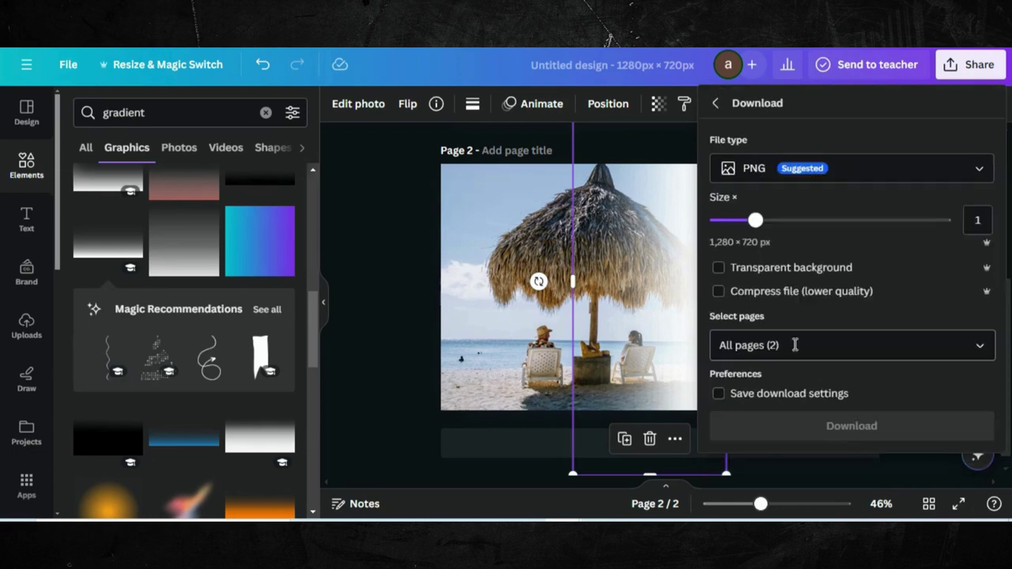
pyautogui.click(880, 345)
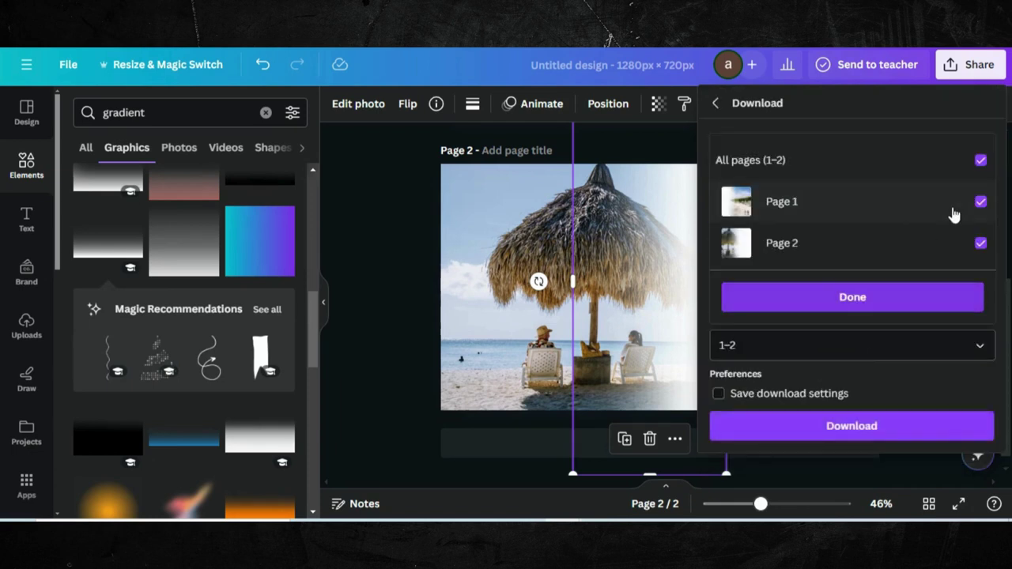
pyautogui.click(981, 160)
pyautogui.click(979, 202)
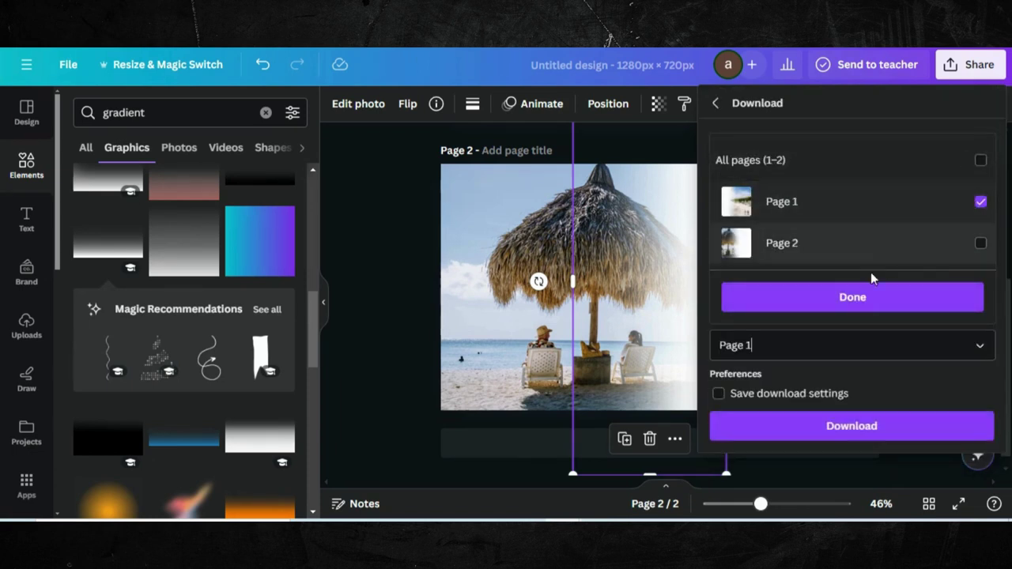
pyautogui.click(848, 297)
pyautogui.click(852, 426)
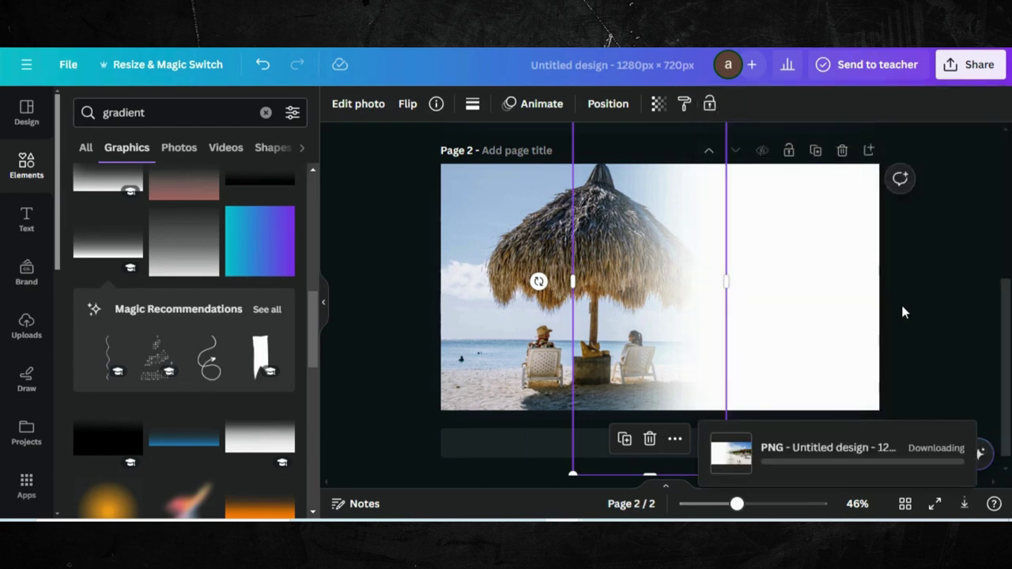
# Download only page 2 of the design as a PNG and deselect the gradient.
pyautogui.click(972, 65)
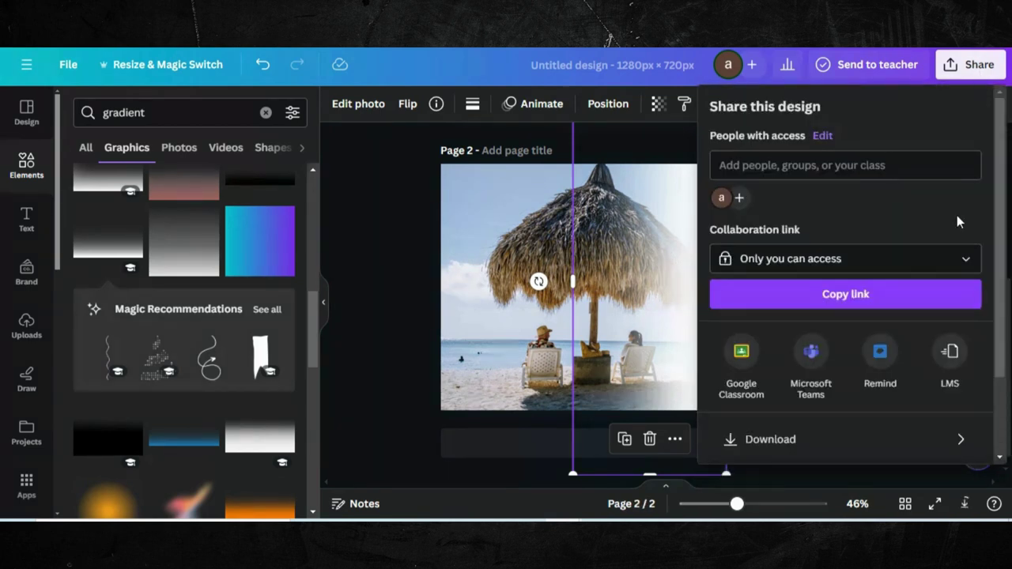
pyautogui.click(787, 441)
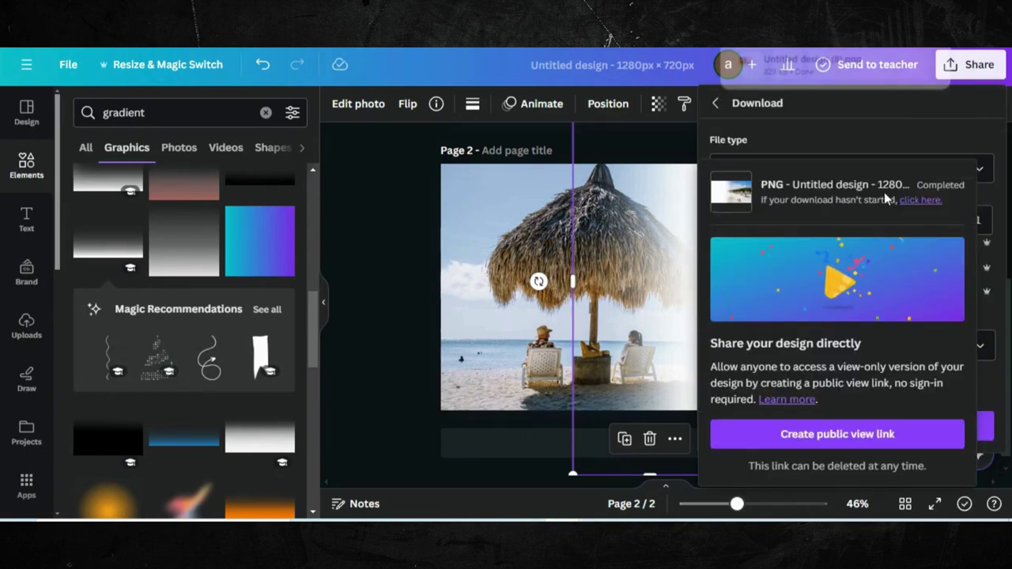
pyautogui.click(894, 124)
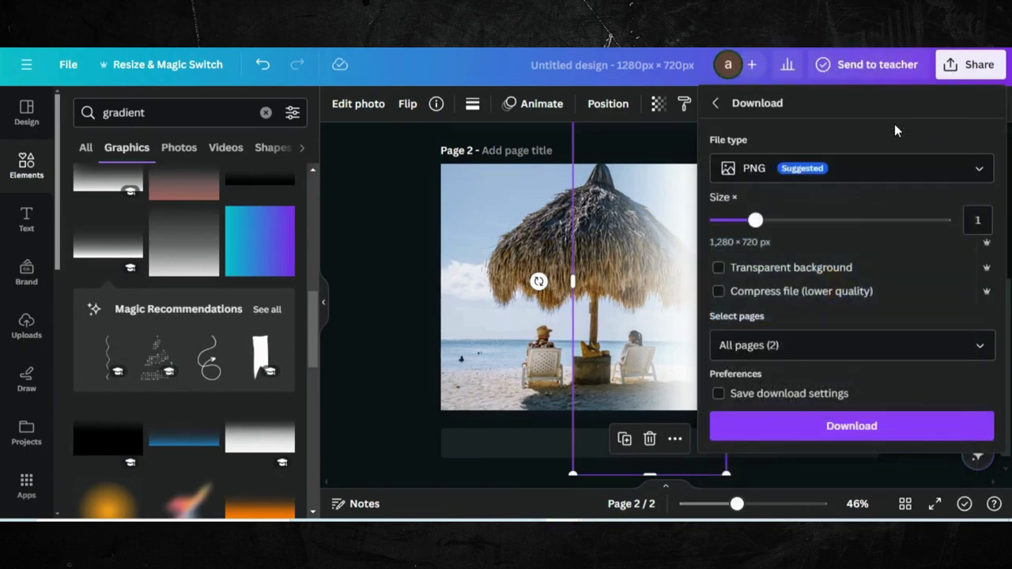
pyautogui.click(862, 345)
pyautogui.click(981, 161)
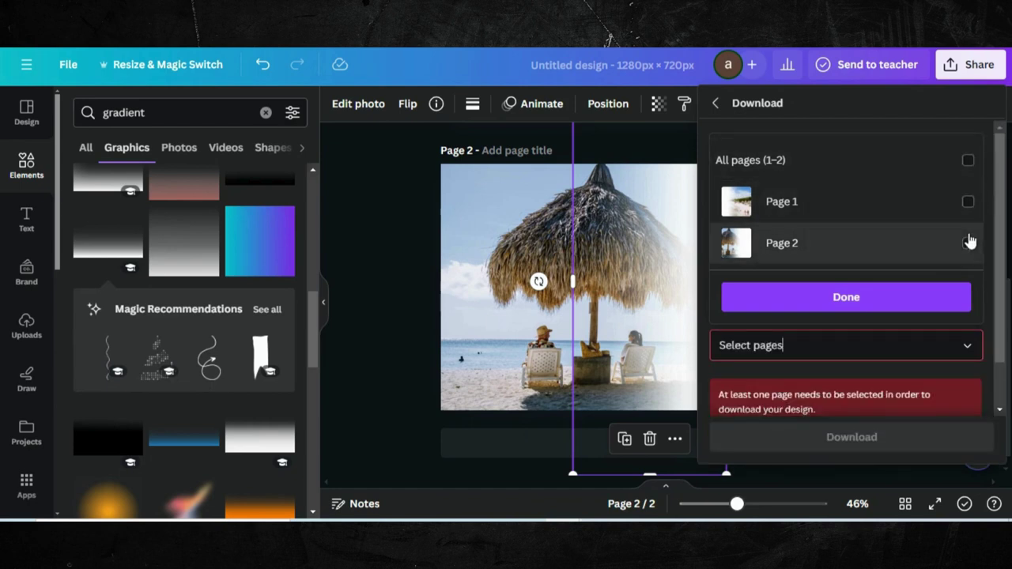
pyautogui.click(977, 243)
pyautogui.click(899, 296)
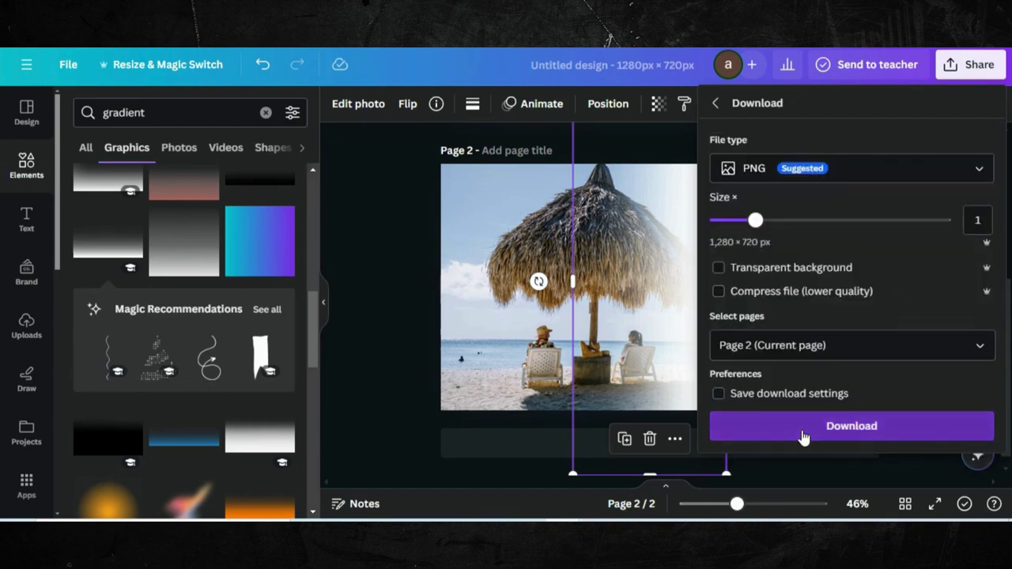
pyautogui.click(804, 432)
pyautogui.click(356, 299)
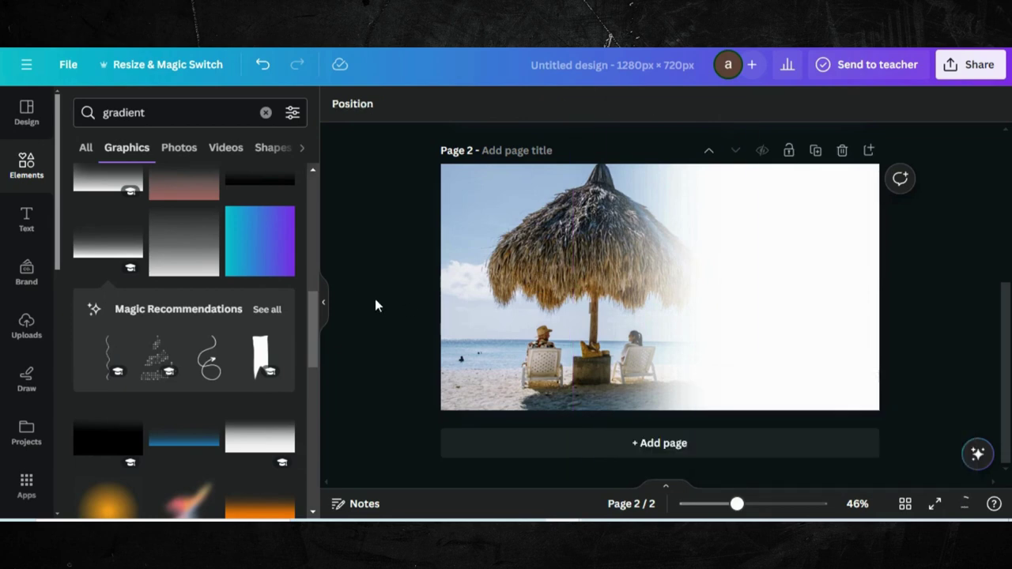
# Add a blank page 3 and upload the two downloaded PNG images to the design's uploads.
pyautogui.click(558, 443)
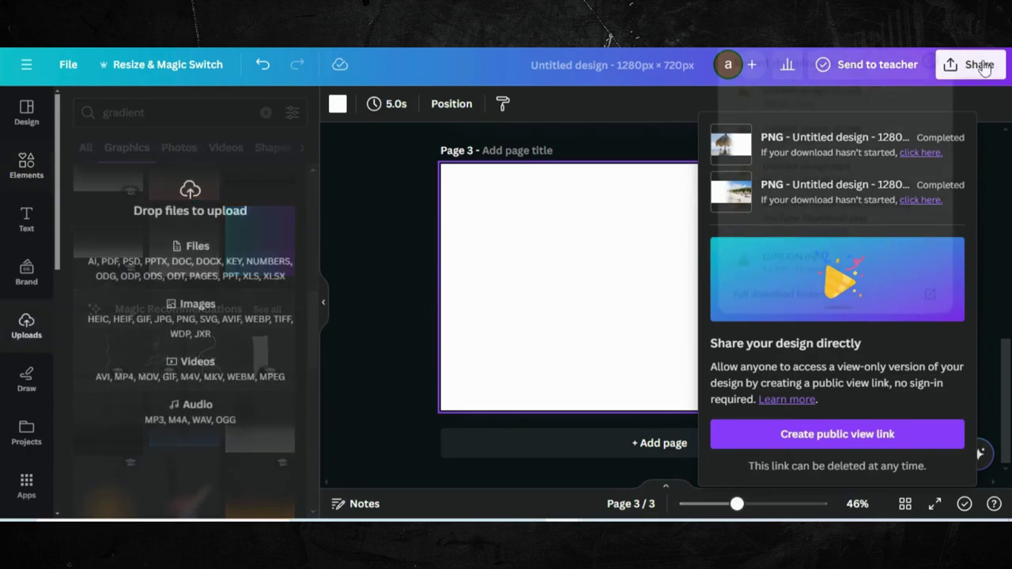
pyautogui.moveTo(851, 91); pyautogui.dragTo(204, 254)
pyautogui.moveTo(854, 129); pyautogui.dragTo(235, 324)
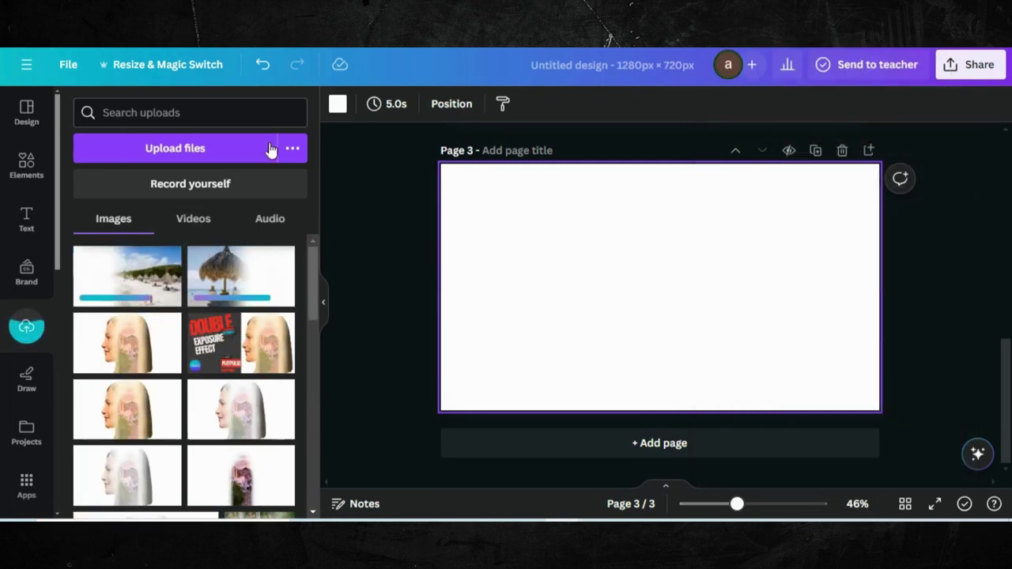
# Insert the uploaded faded beach image on page 3 and make it the page background.
pyautogui.click(154, 292)
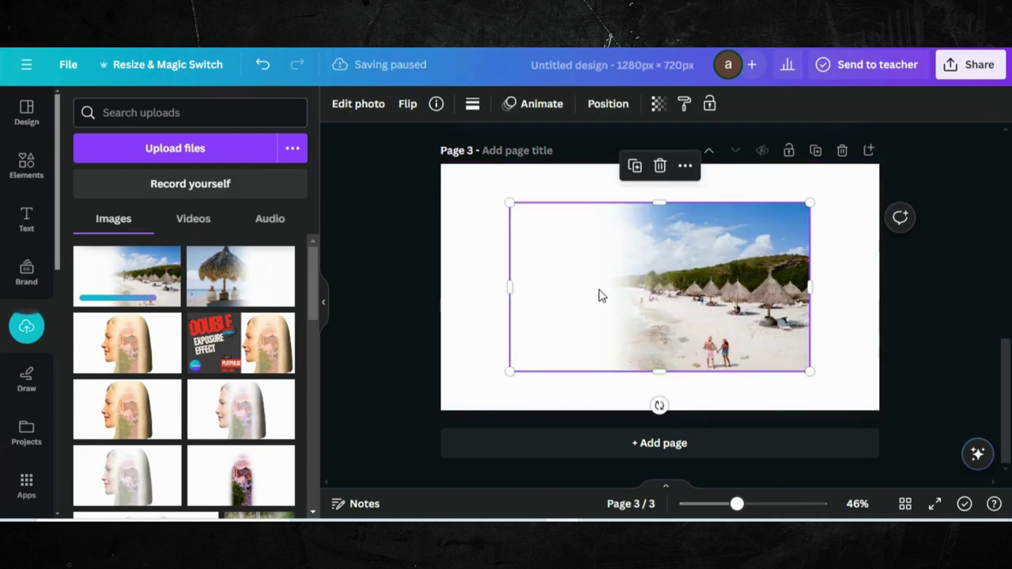
pyautogui.rightClick(598, 295)
pyautogui.click(679, 462)
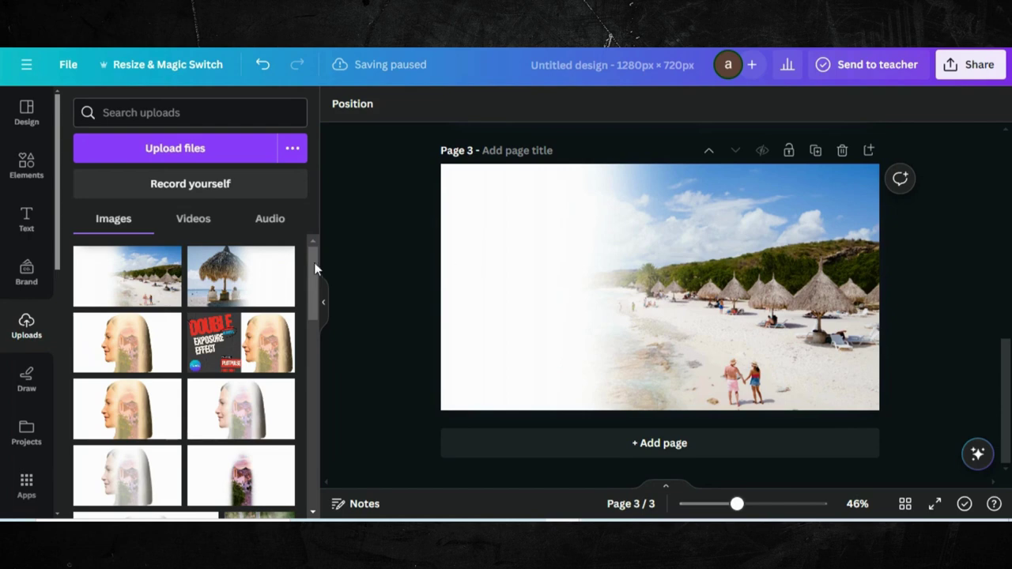
# Add the uploaded faded umbrella image to page 3, enlarge it to cover the whole page, and shift it slightly past the left edge.
pyautogui.click(245, 273)
pyautogui.moveTo(594, 257); pyautogui.dragTo(516, 210)
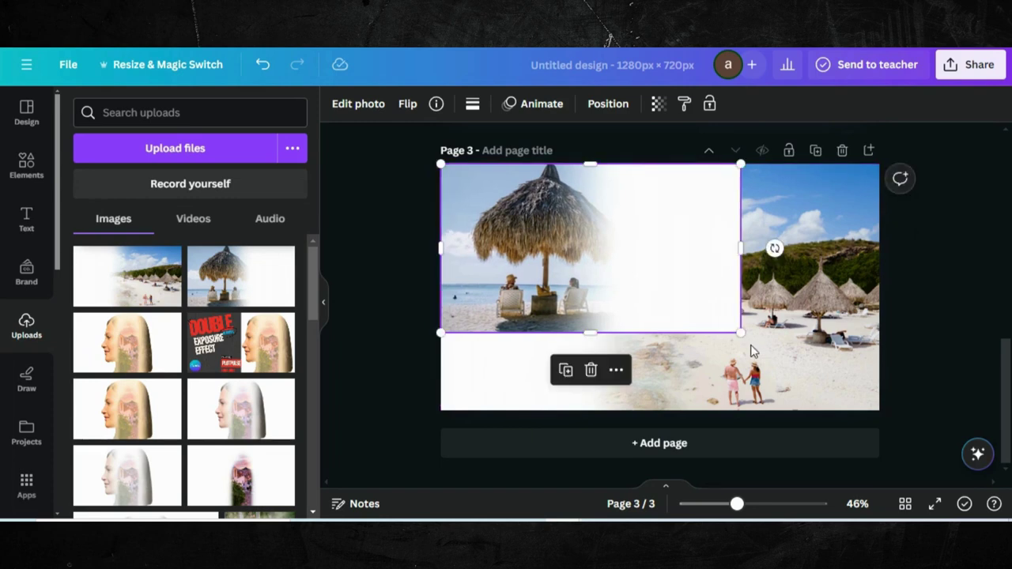
pyautogui.moveTo(798, 352); pyautogui.dragTo(881, 410)
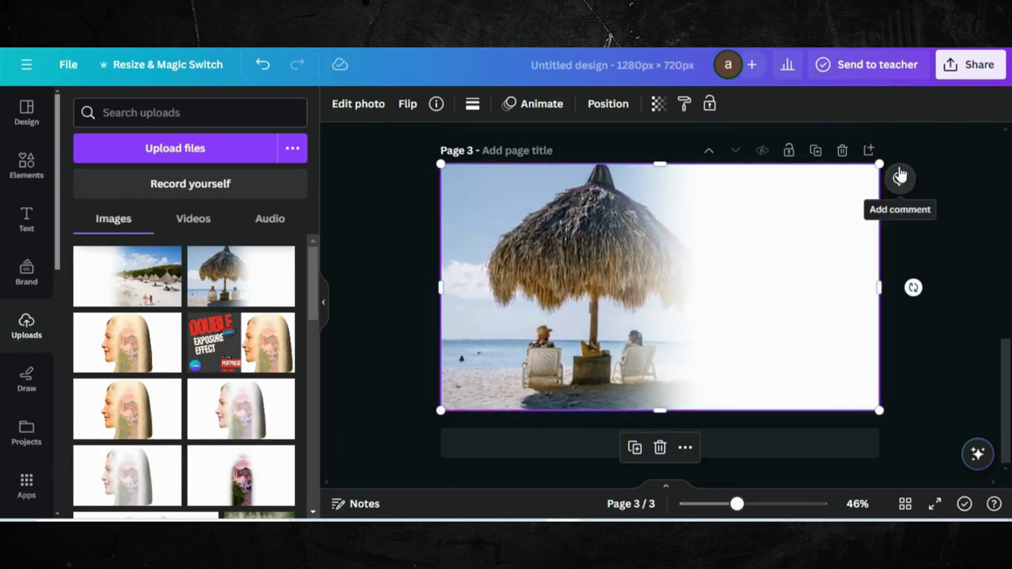
pyautogui.moveTo(709, 255); pyautogui.dragTo(678, 248)
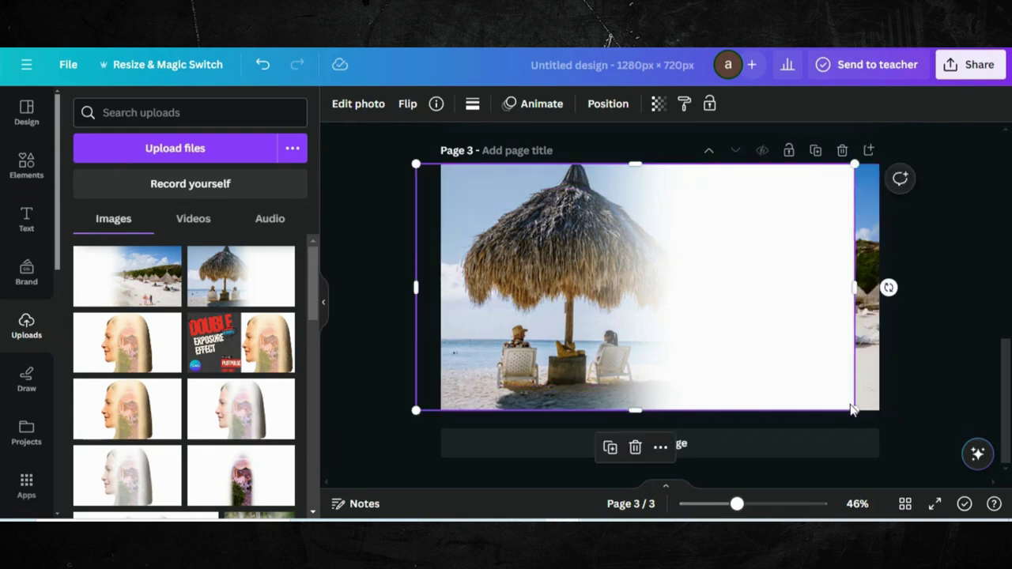
pyautogui.moveTo(855, 410); pyautogui.dragTo(880, 425)
pyautogui.moveTo(808, 297)
pyautogui.mouseDown()
pyautogui.moveTo(807, 280)
pyautogui.moveTo(808, 289)
pyautogui.mouseUp()
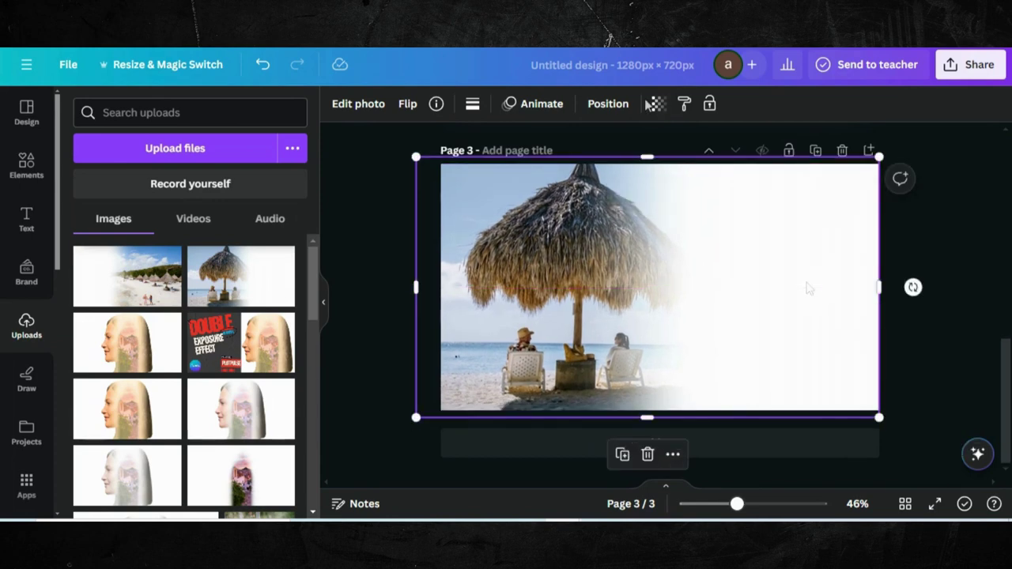
# Set the umbrella image's transparency to 64 and fine-tune its placement over the beach background.
pyautogui.click(659, 106)
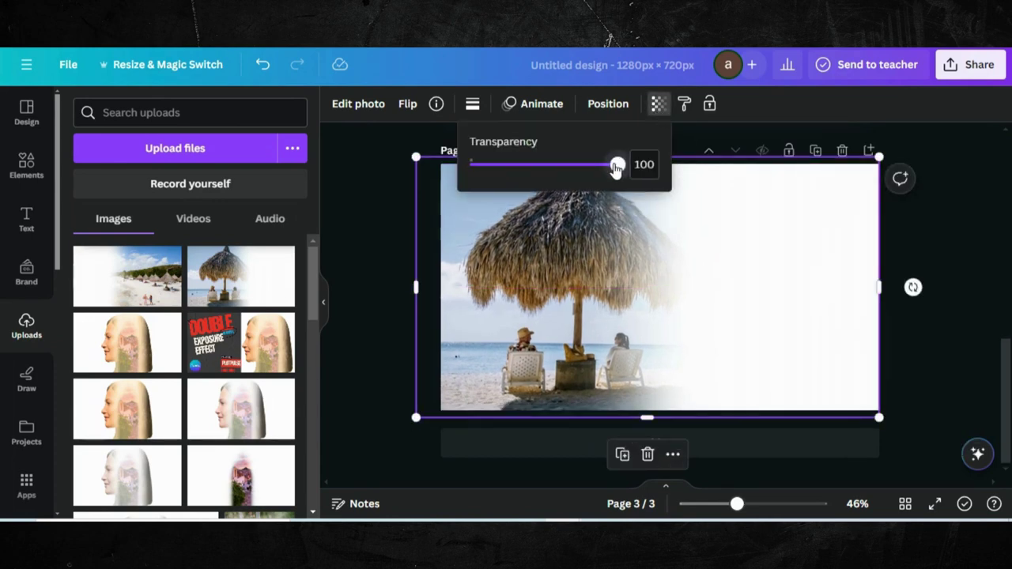
pyautogui.moveTo(616, 170); pyautogui.dragTo(564, 165)
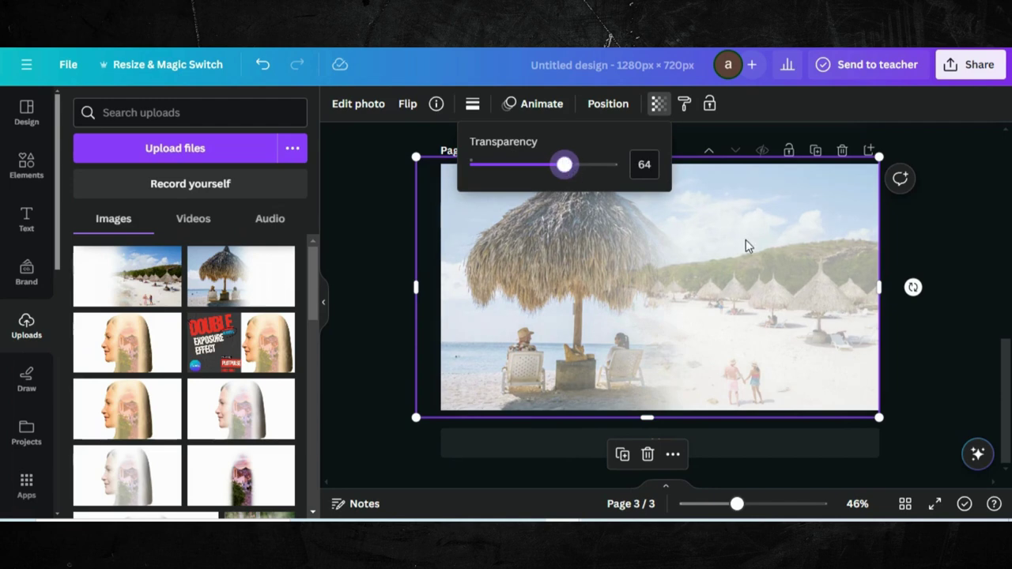
pyautogui.click(929, 345)
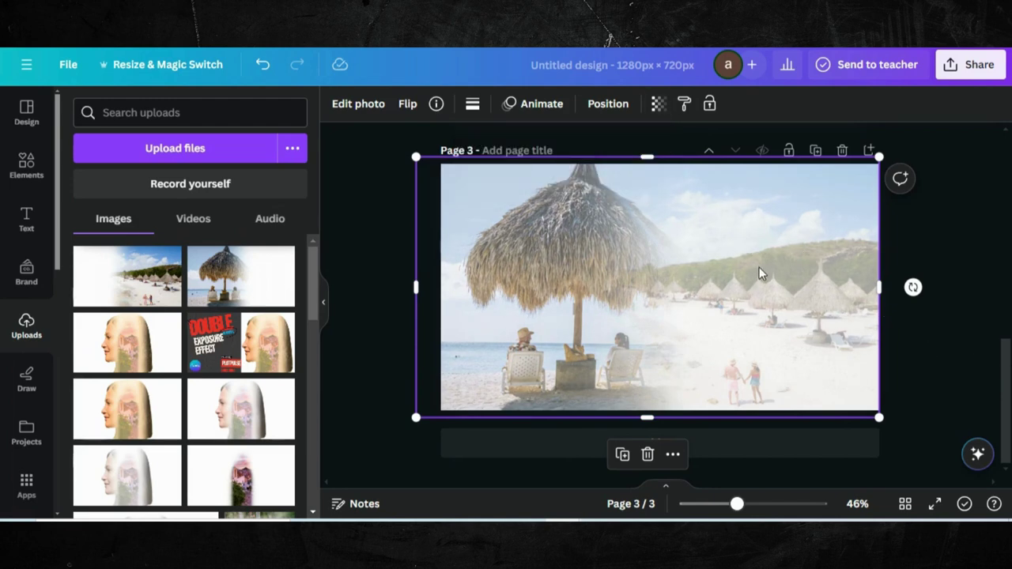
pyautogui.click(965, 163)
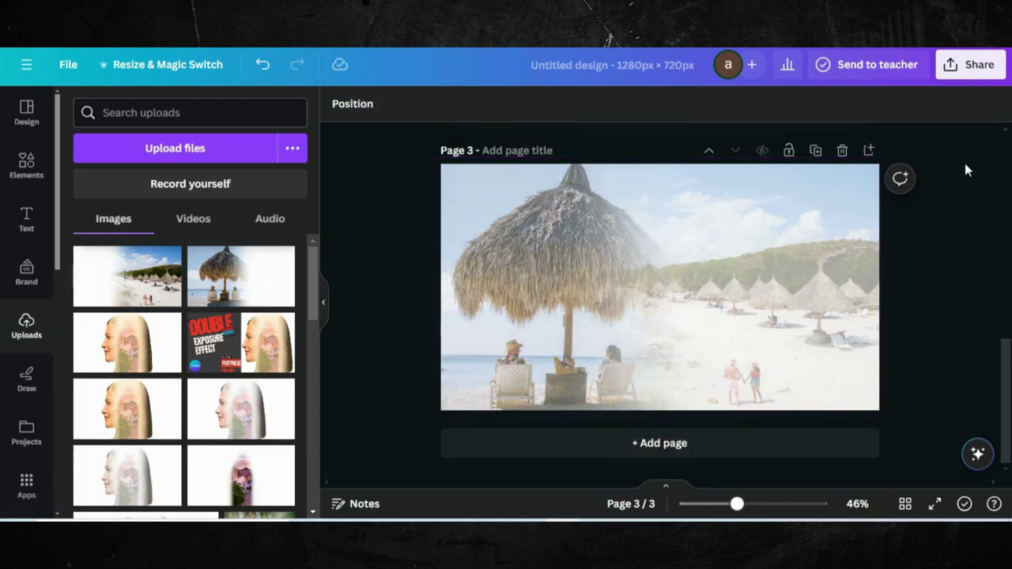
# Download only page 3 of the design as a PNG at 1,280 × 720 px.
pyautogui.click(979, 80)
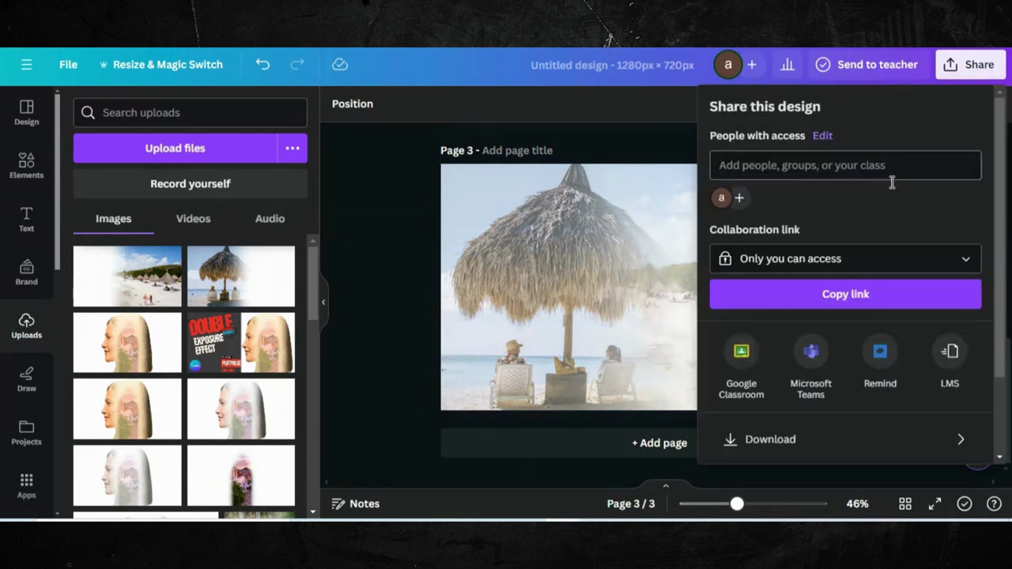
pyautogui.scroll(-3, 893, 237)
pyautogui.click(814, 339)
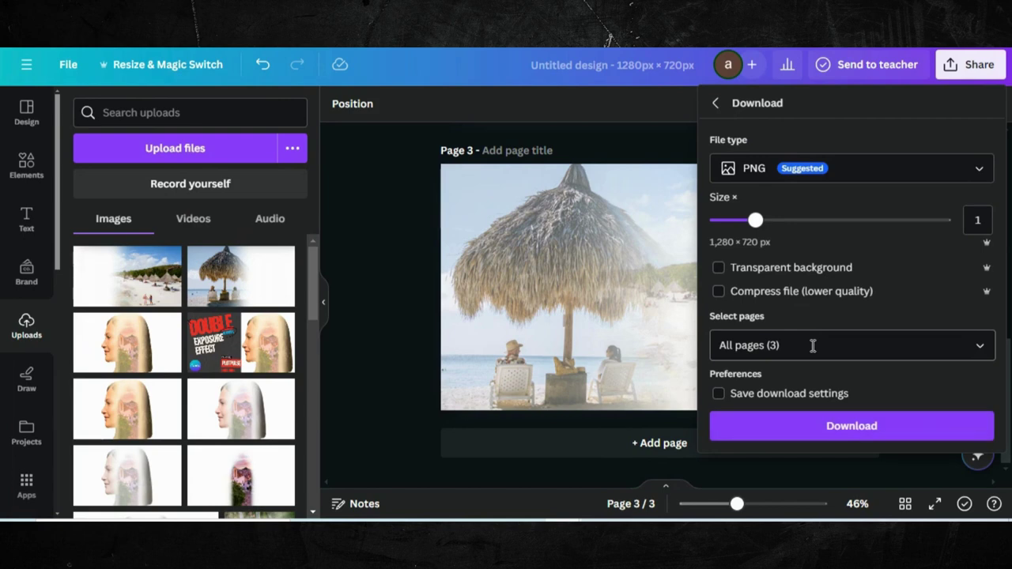
pyautogui.click(813, 346)
pyautogui.click(971, 109)
pyautogui.click(956, 262)
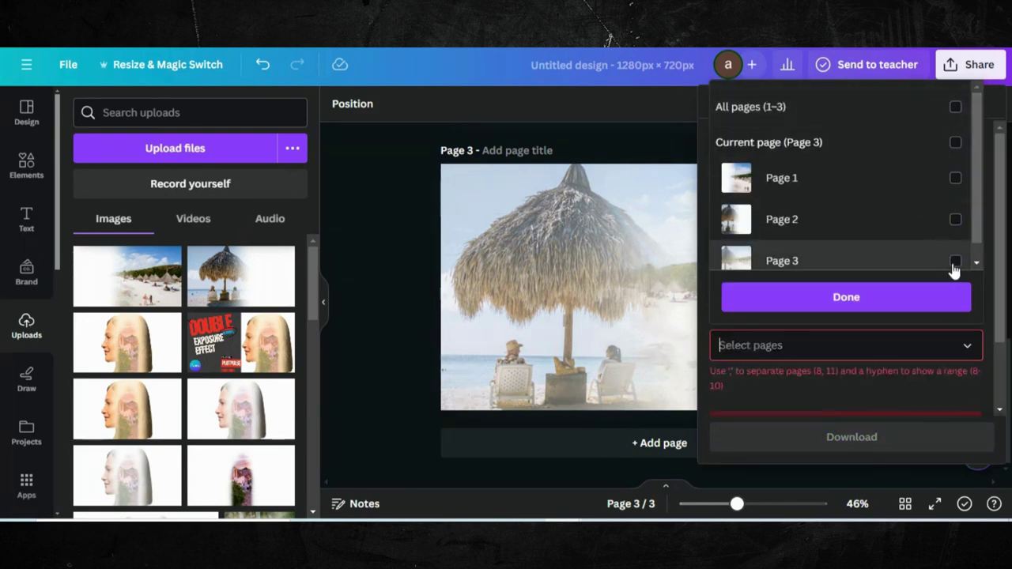
pyautogui.click(886, 297)
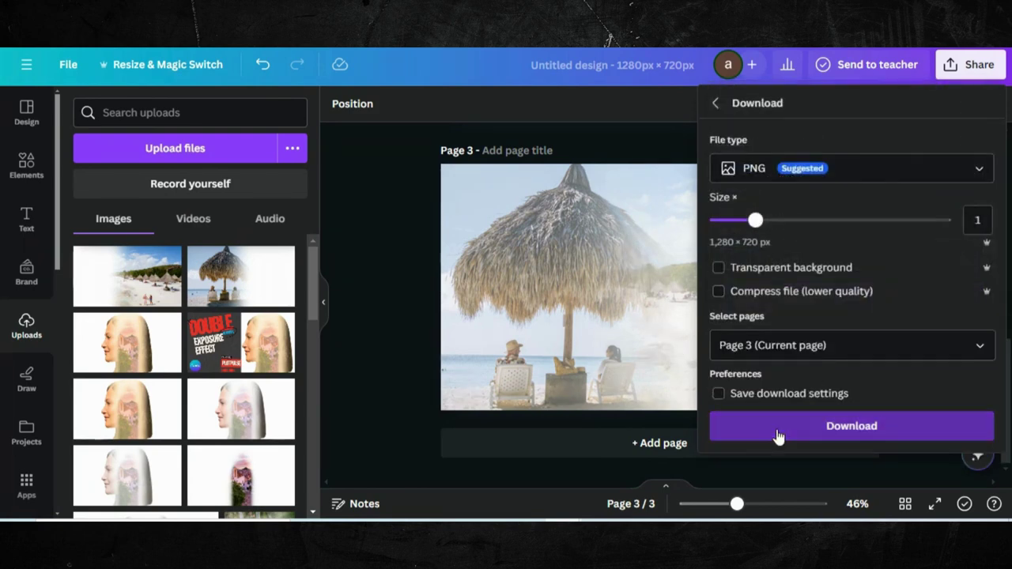
pyautogui.click(780, 435)
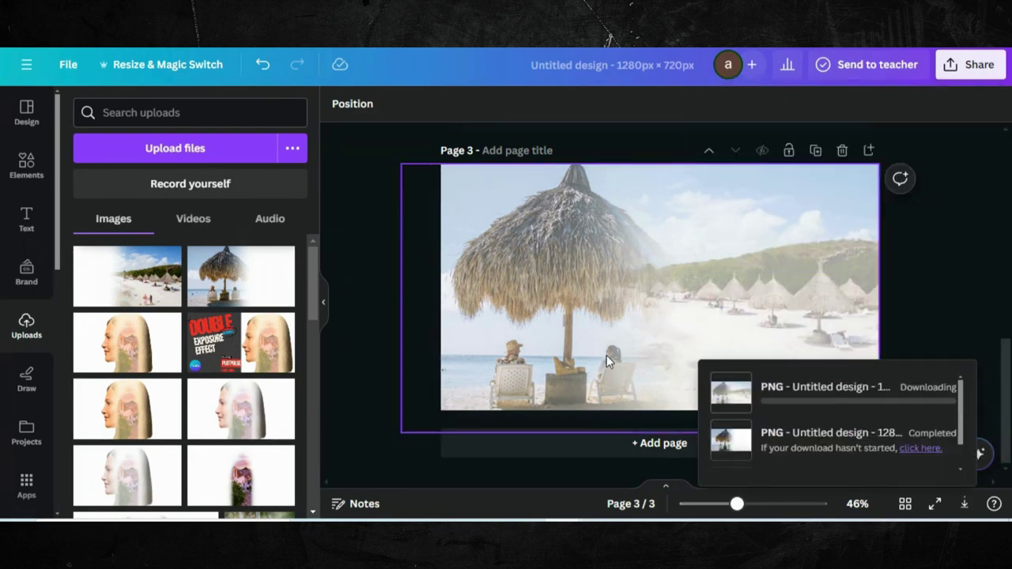
# Add a blank page 4 and upload the downloaded Untitled design (10).png to the design's uploads.
pyautogui.click(524, 447)
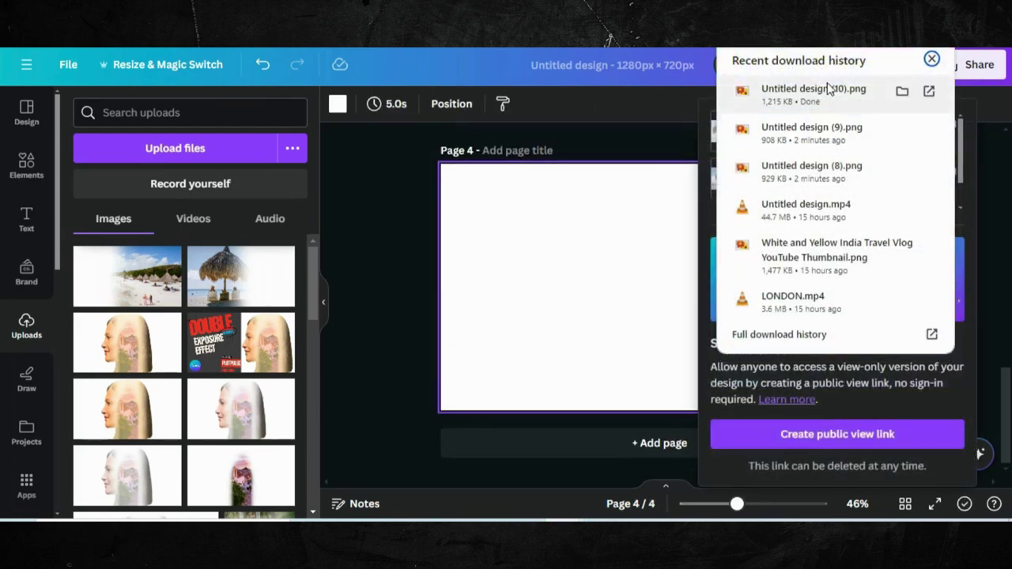
pyautogui.moveTo(825, 95); pyautogui.dragTo(188, 296)
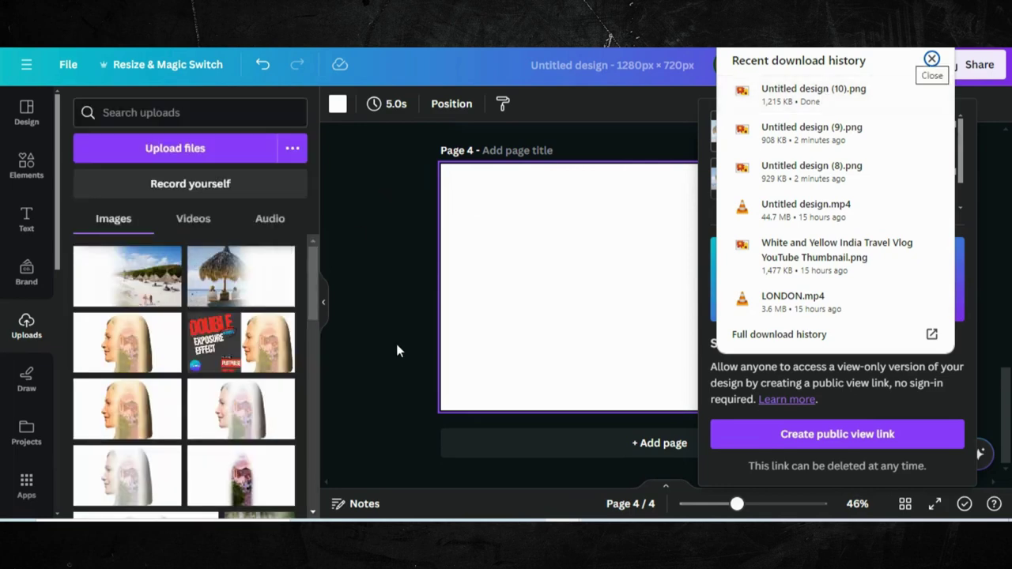
pyautogui.click(398, 350)
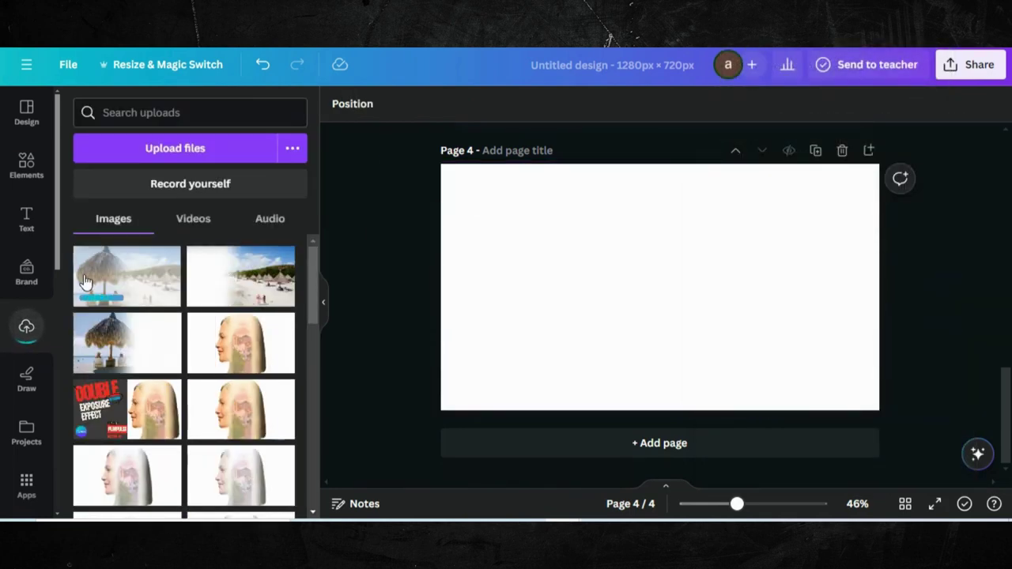
# Insert the uploaded blended beach and umbrella image on page 4 and make it the page background.
pyautogui.click(129, 276)
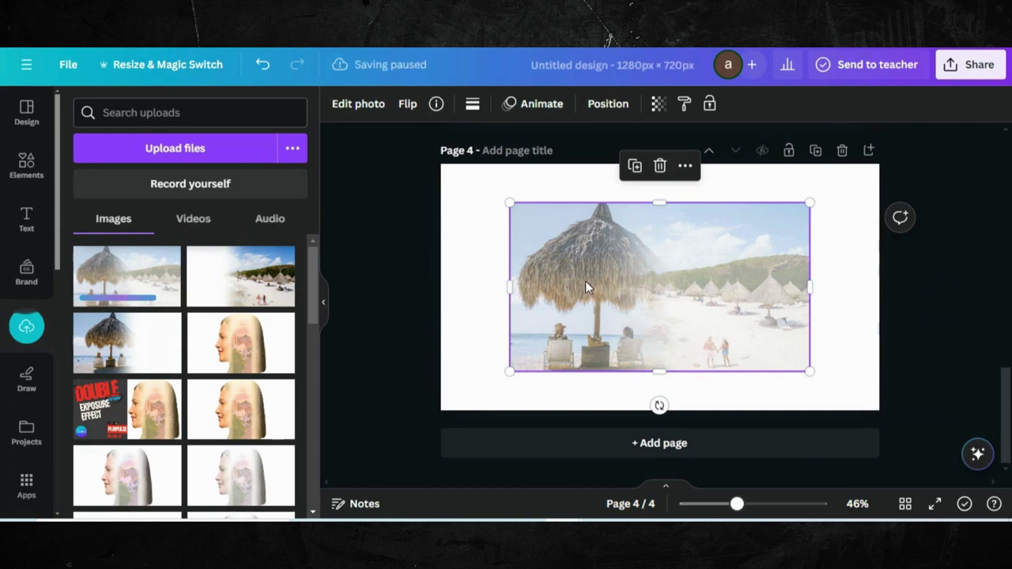
pyautogui.rightClick(585, 280)
pyautogui.click(635, 466)
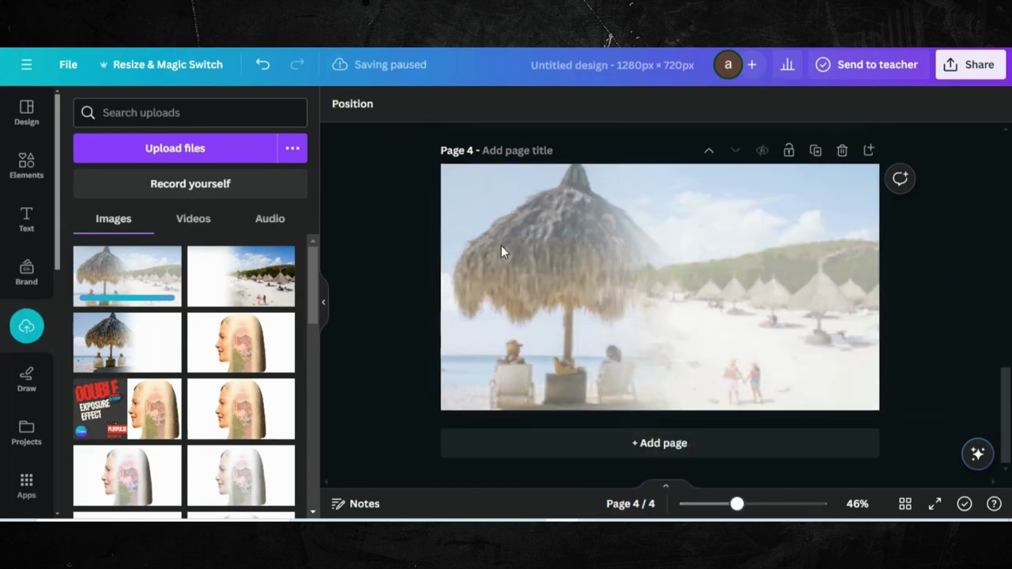
# Adjust the page 4 background image's brightness to -32 and its contrast to 76.
pyautogui.click(526, 269)
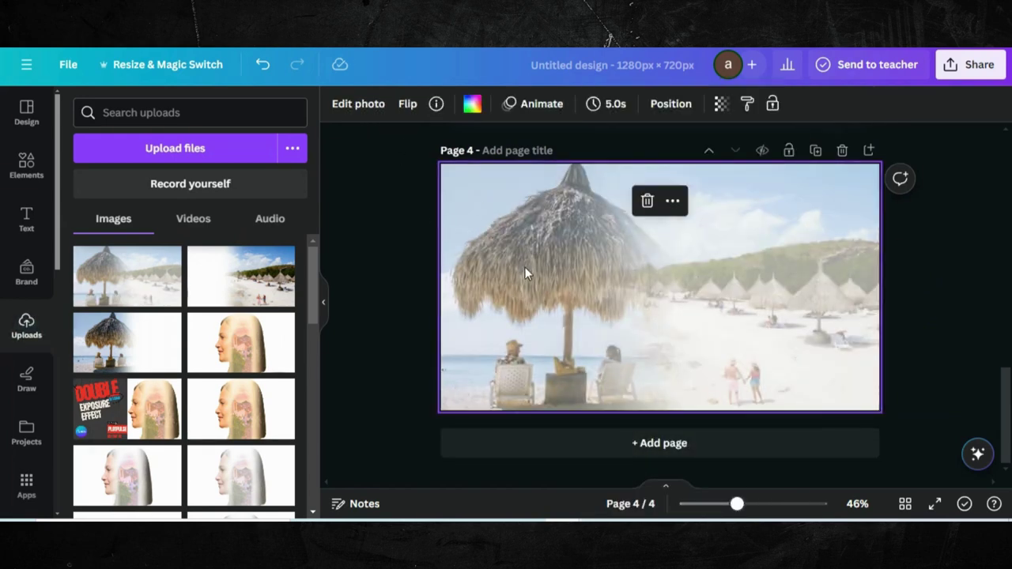
pyautogui.click(377, 110)
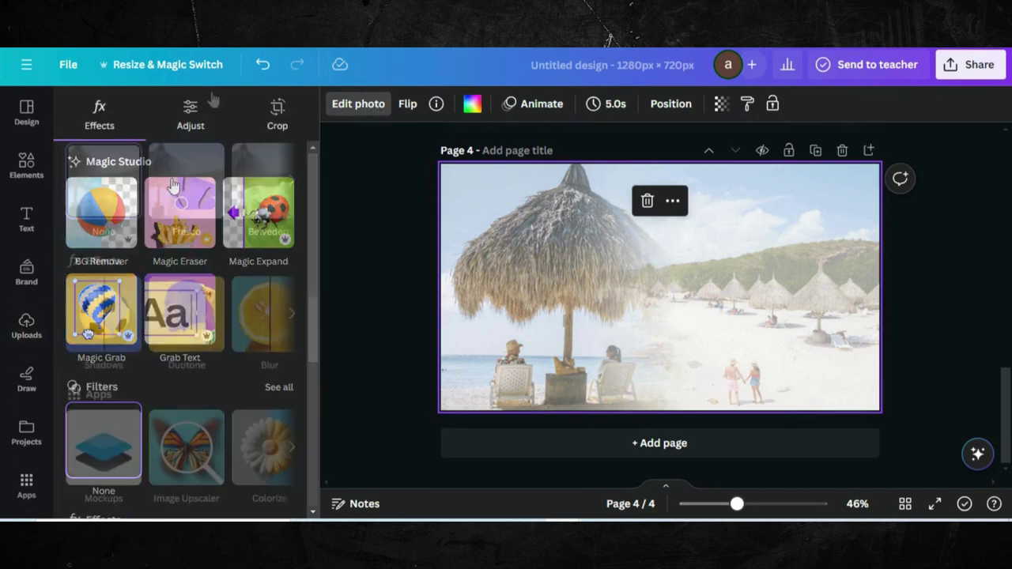
pyautogui.click(185, 123)
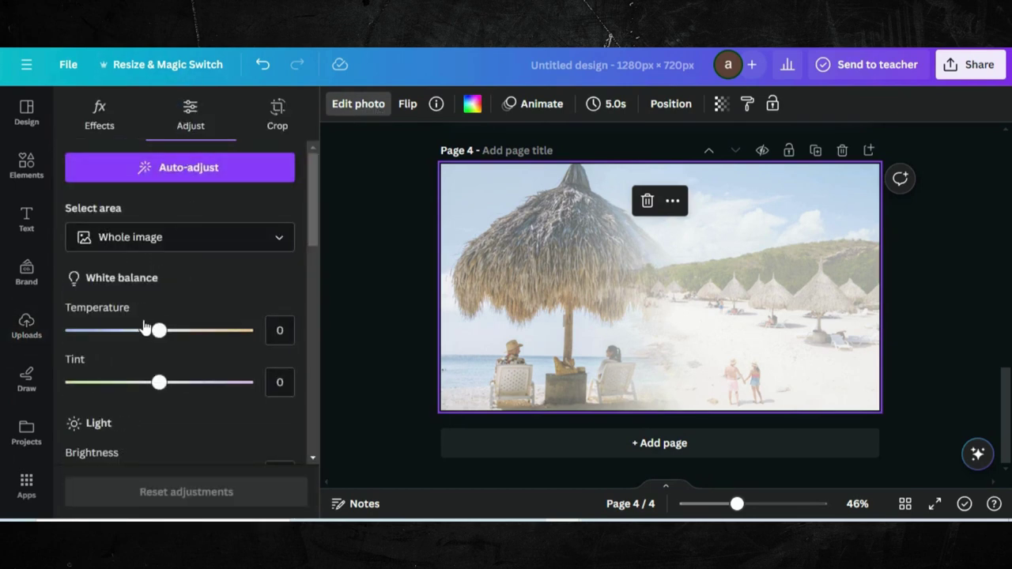
pyautogui.scroll(-3, 150, 382)
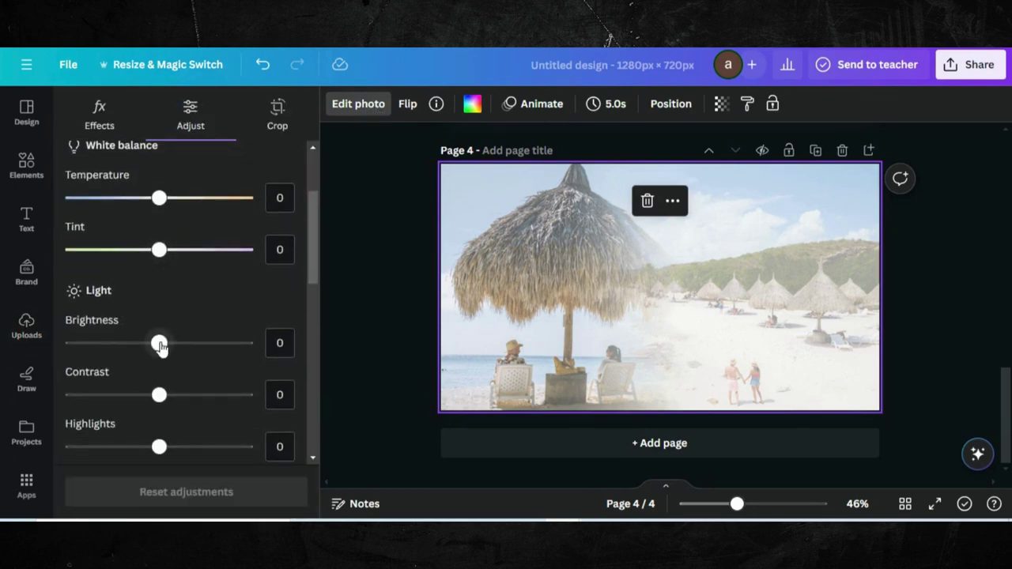
pyautogui.moveTo(159, 349); pyautogui.dragTo(125, 348)
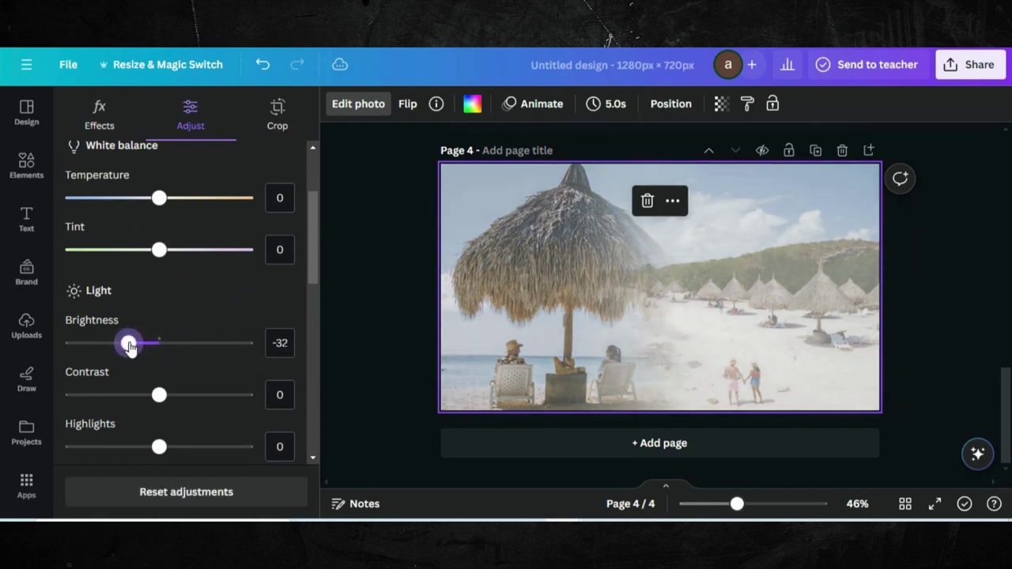
pyautogui.moveTo(164, 402); pyautogui.dragTo(229, 401)
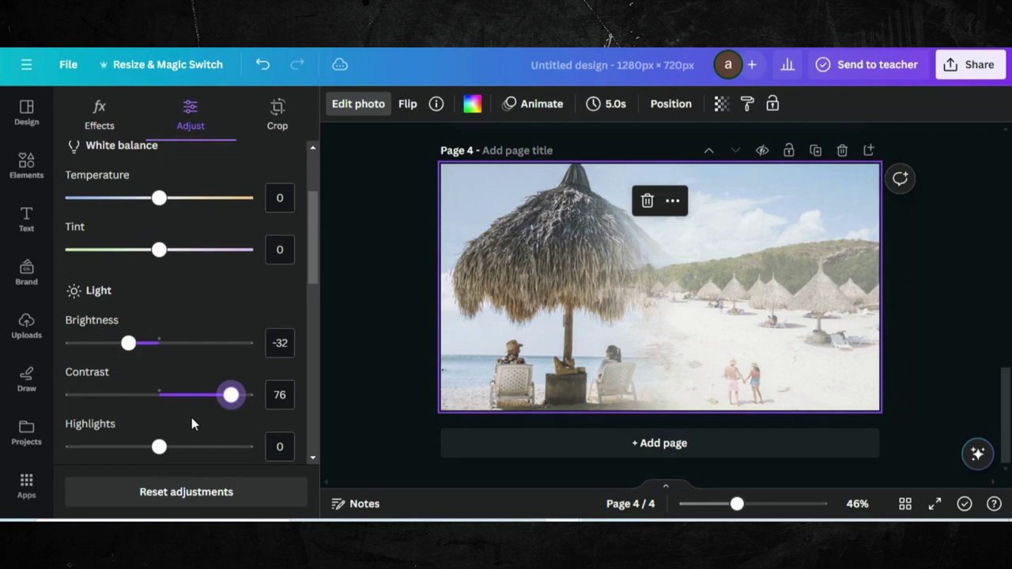
# Raise the page 4 background image's saturation to near its maximum.
pyautogui.scroll(-5, 192, 417)
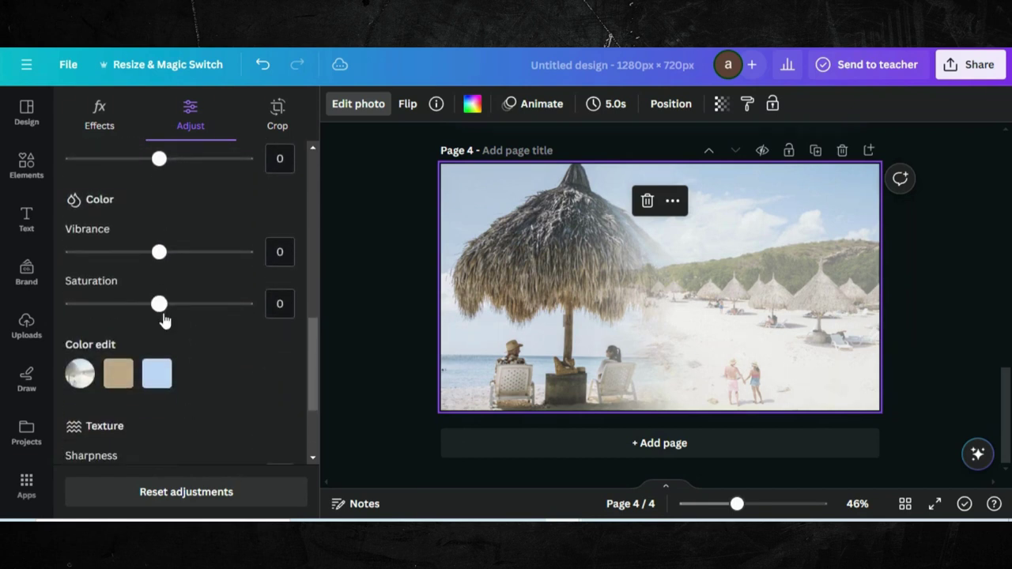
pyautogui.moveTo(161, 305); pyautogui.dragTo(225, 310)
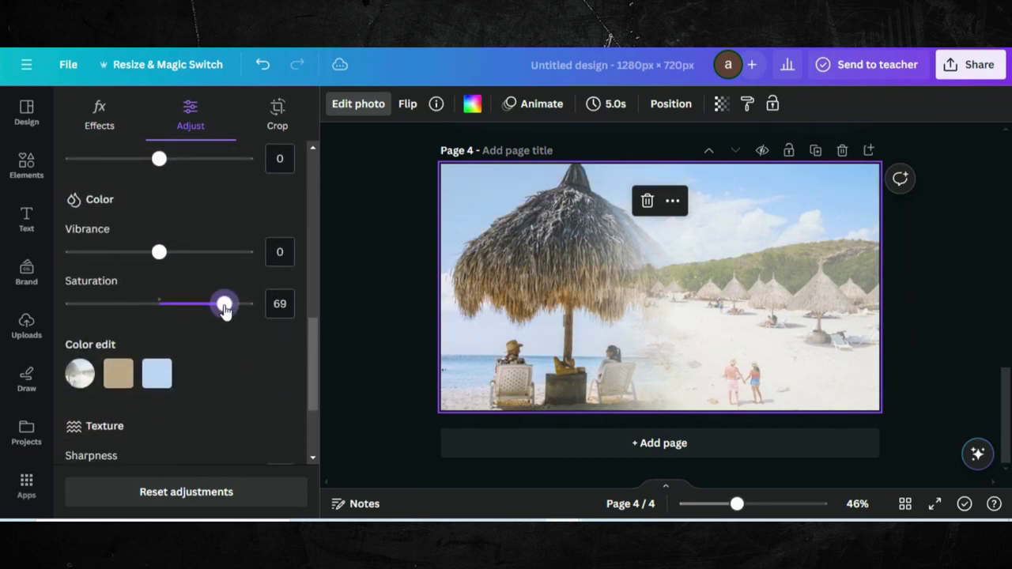
pyautogui.moveTo(234, 310); pyautogui.dragTo(244, 308)
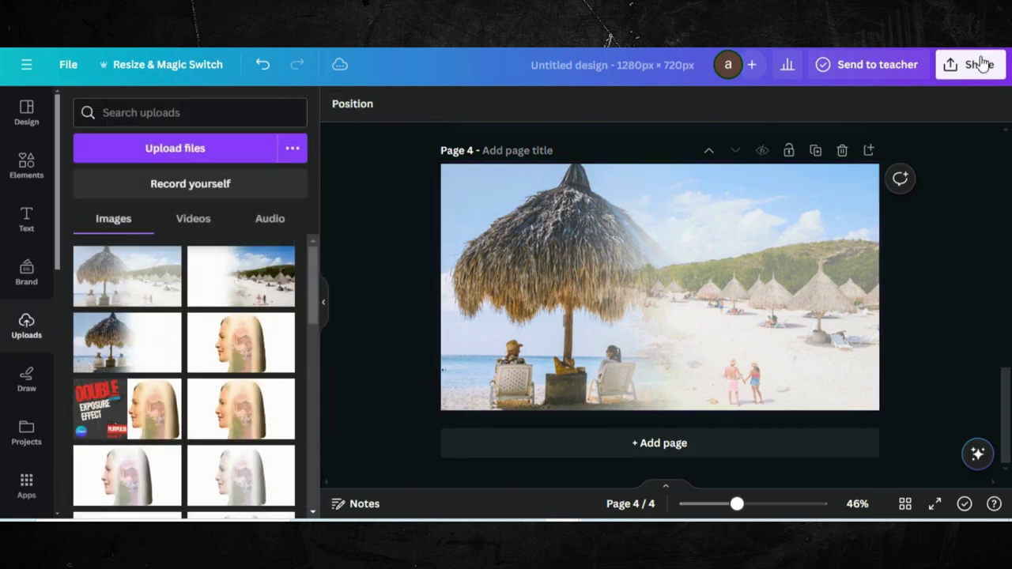
# Download only page 4 of the design as a PNG at 1,280 × 720 px.
pyautogui.click(976, 67)
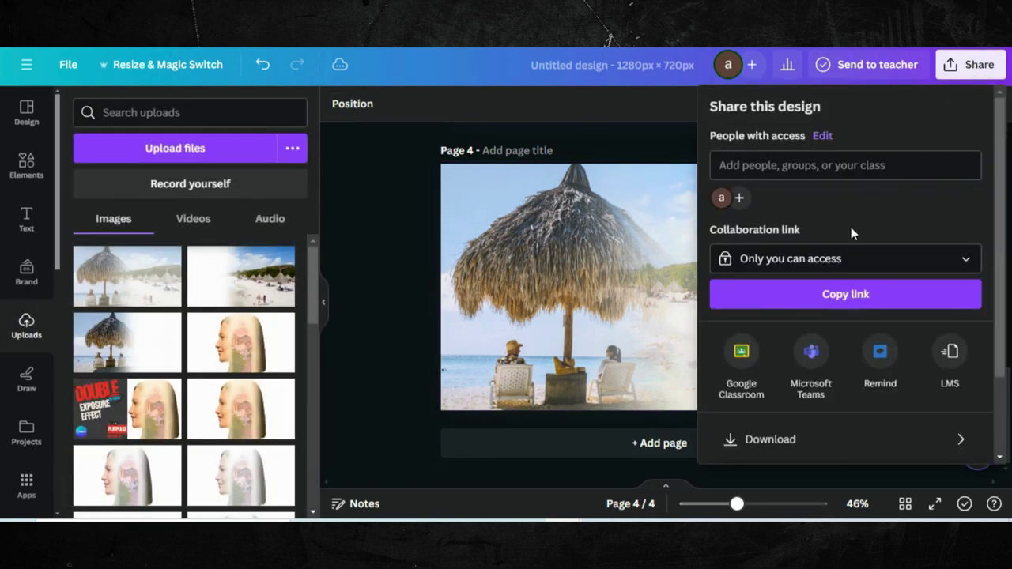
pyautogui.scroll(-3, 831, 276)
pyautogui.click(814, 341)
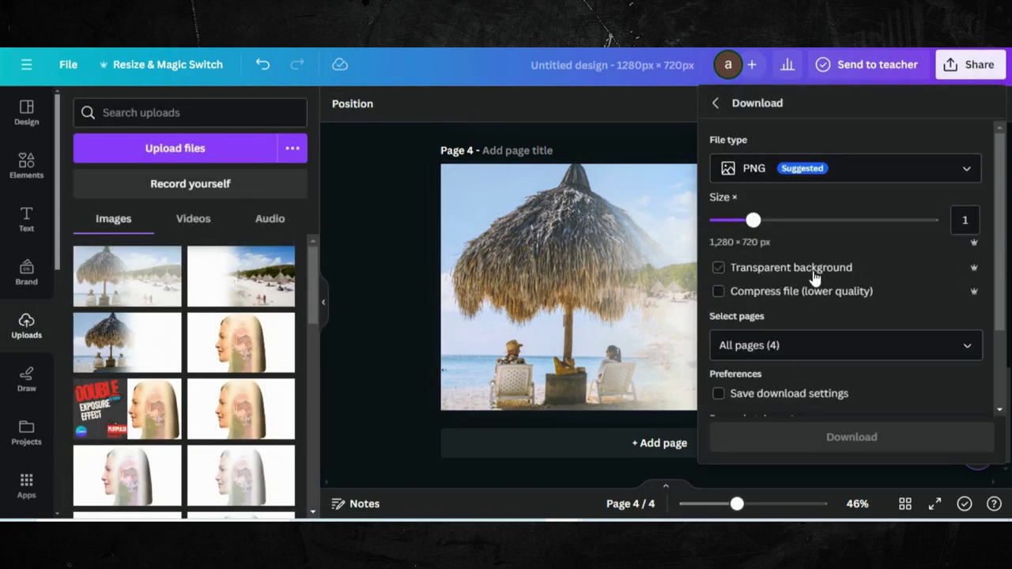
pyautogui.click(843, 346)
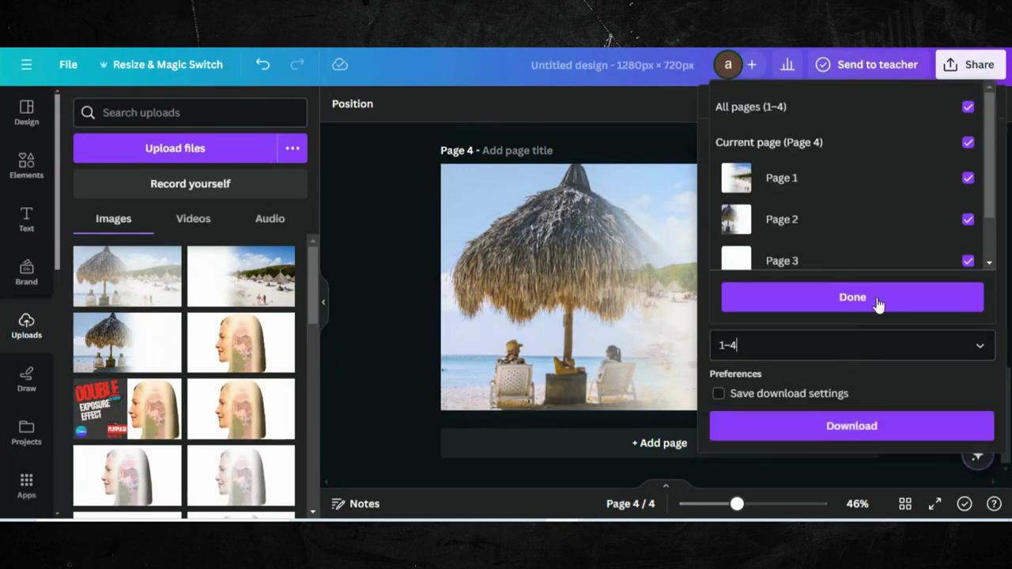
pyautogui.click(969, 108)
pyautogui.scroll(-2, 956, 261)
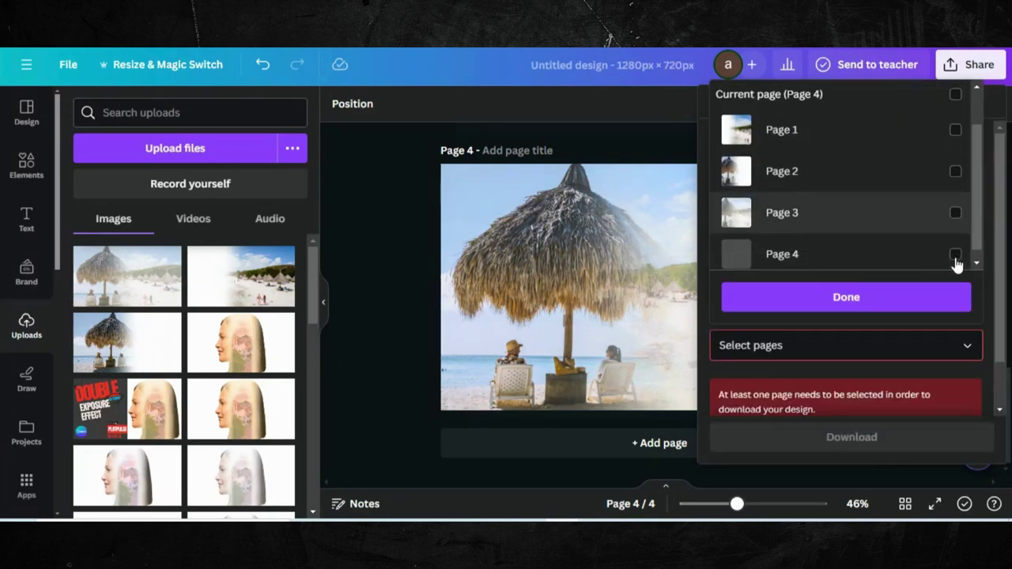
pyautogui.click(962, 243)
pyautogui.click(866, 298)
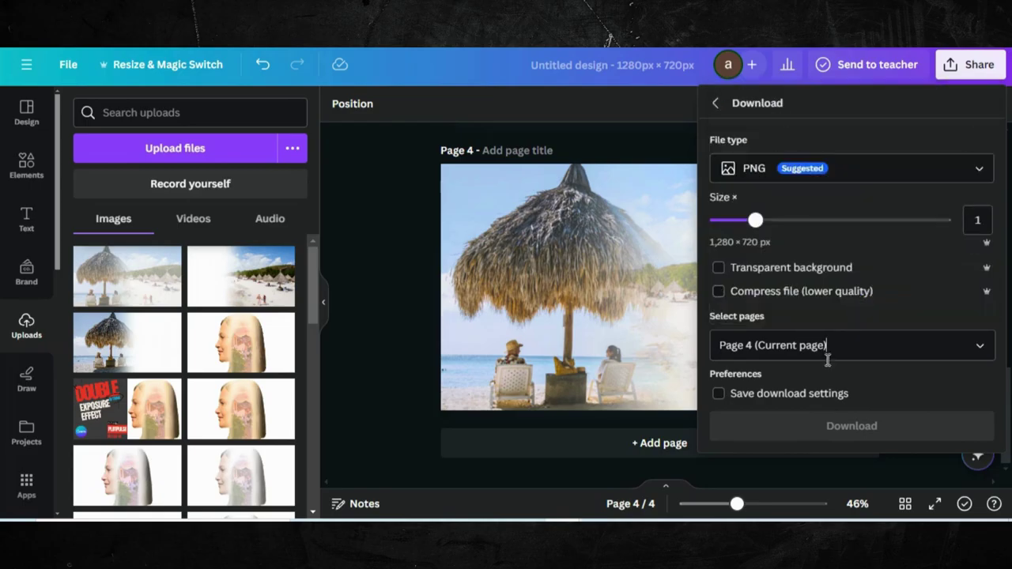
pyautogui.click(809, 425)
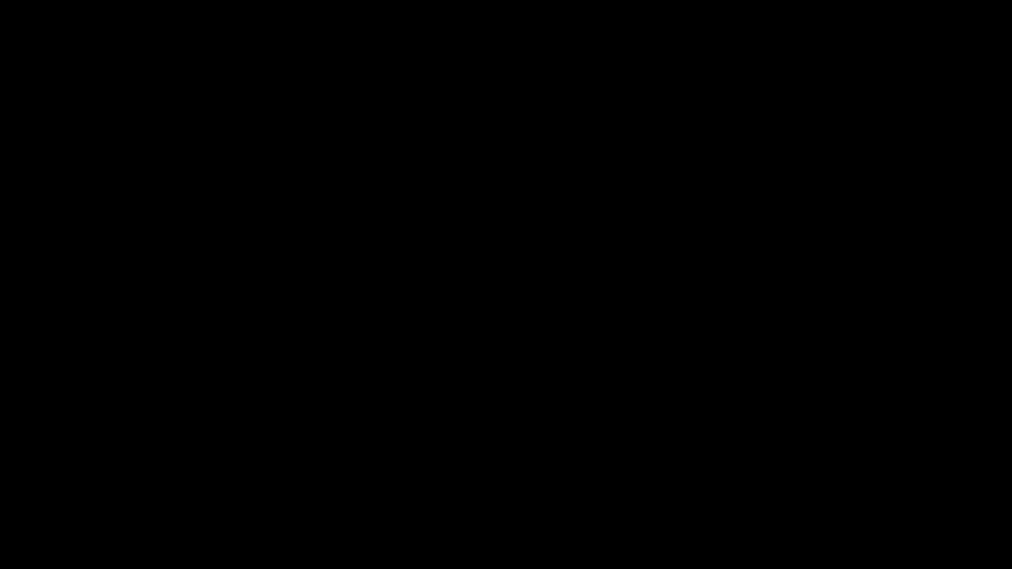